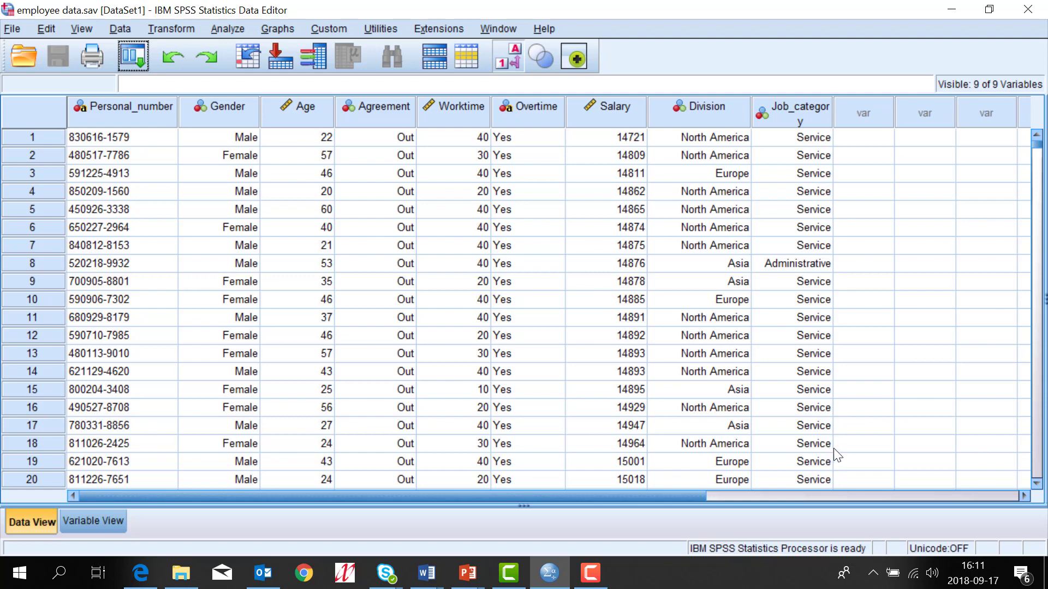
Step: Run Frequencies on Division, giving Europe 317, North America 356, Asia 273 of 1000 valid cases
click(702, 121)
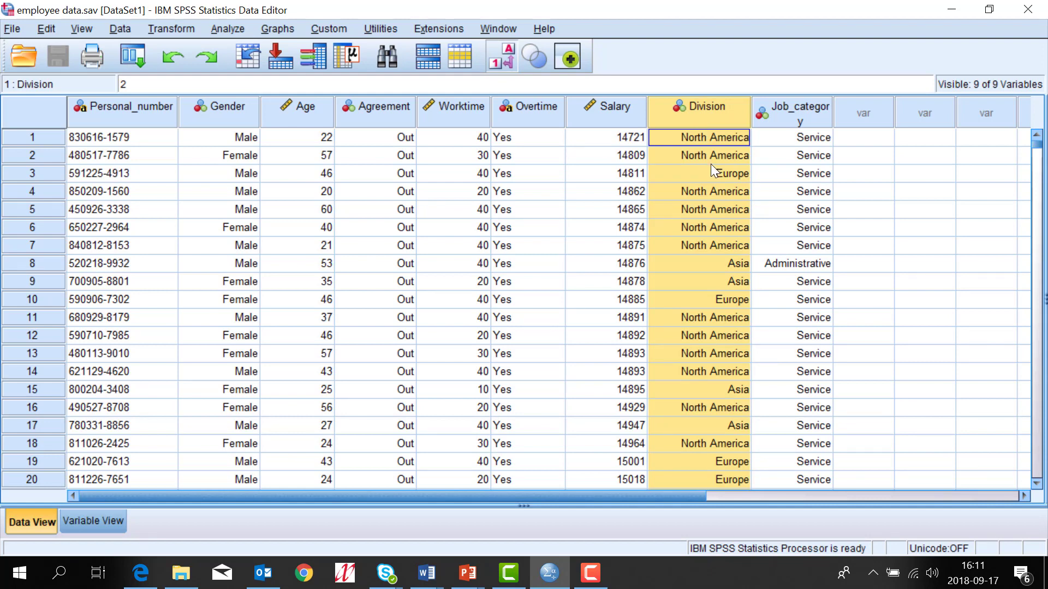
double_click(666, 147)
click(236, 23)
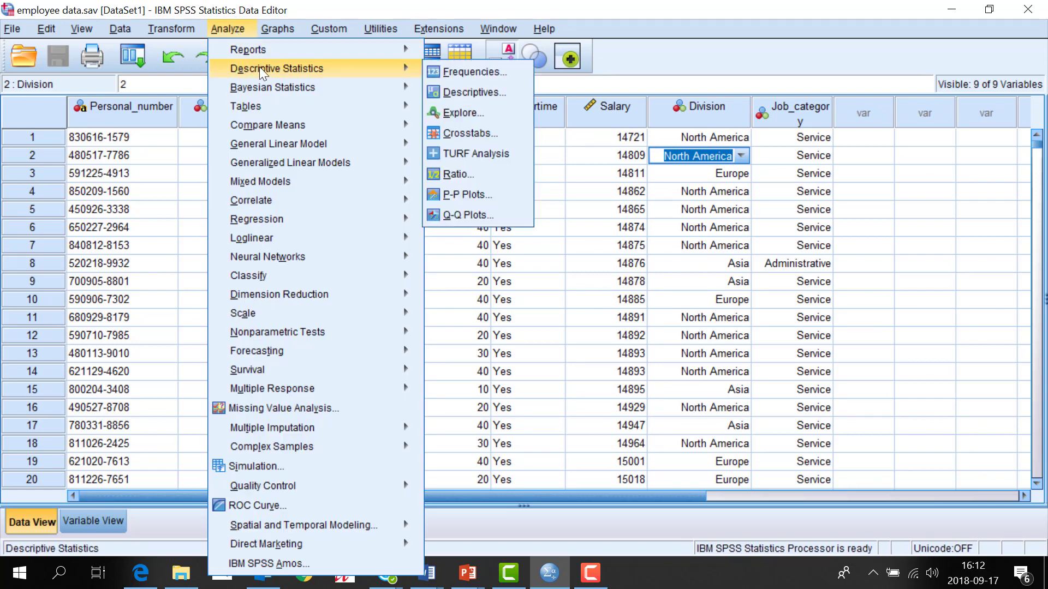
click(433, 70)
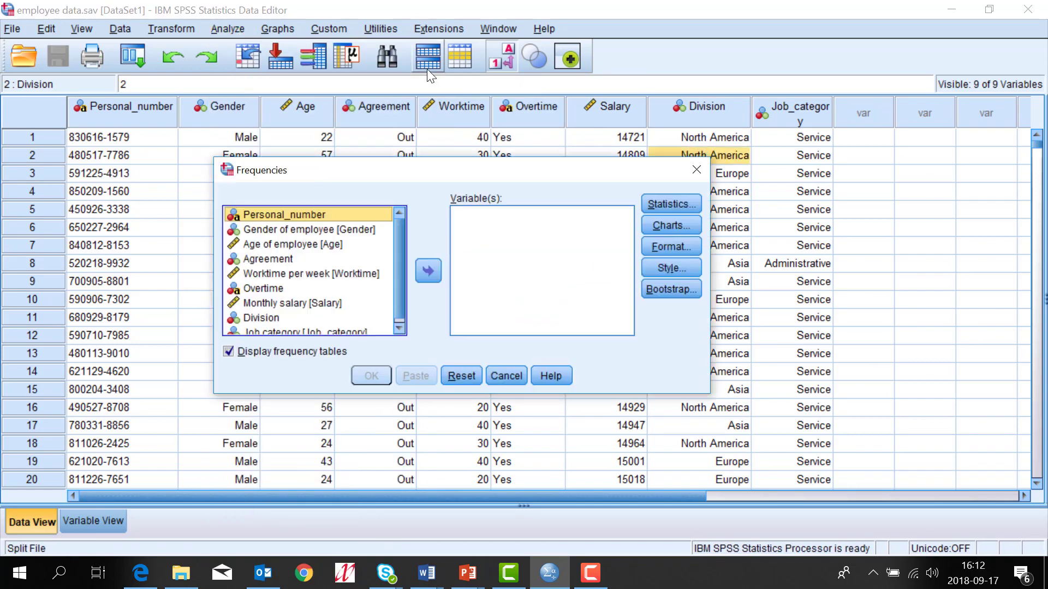
click(428, 271)
click(371, 377)
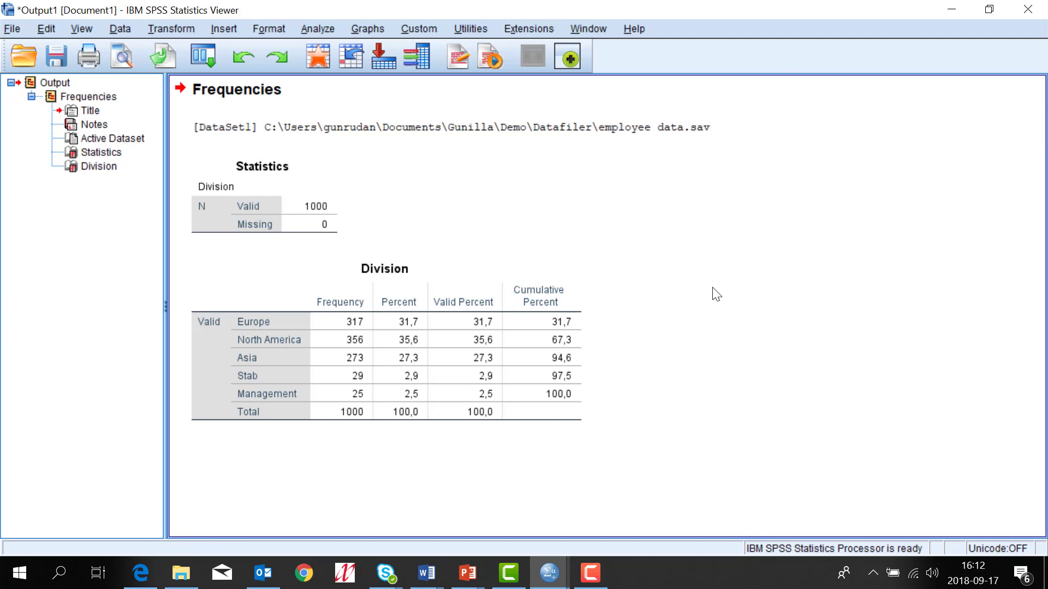
Step: In Split File, choose Organize output by groups and group by Division
click(125, 30)
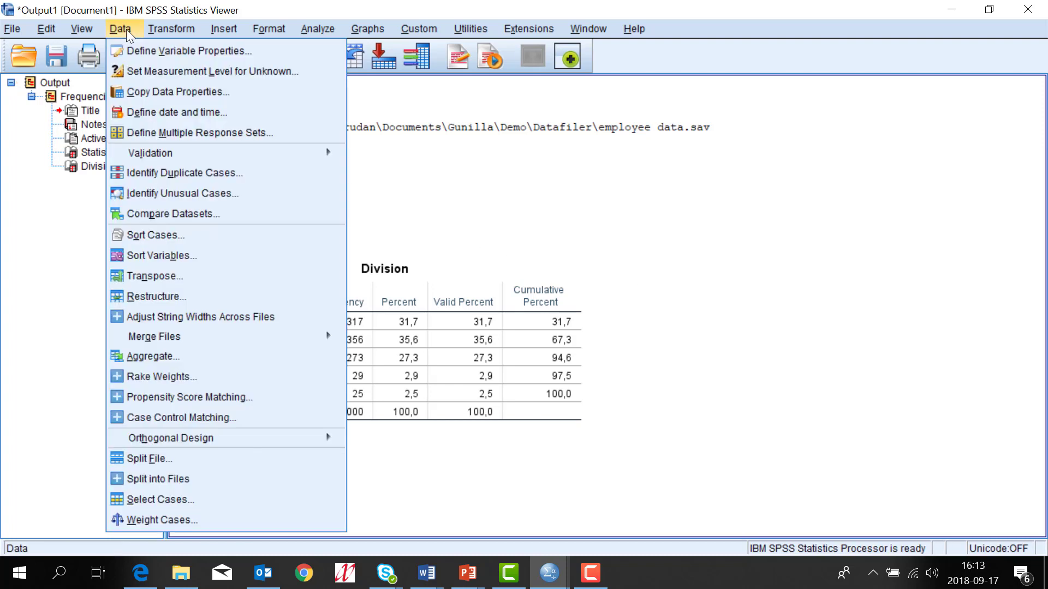
click(132, 461)
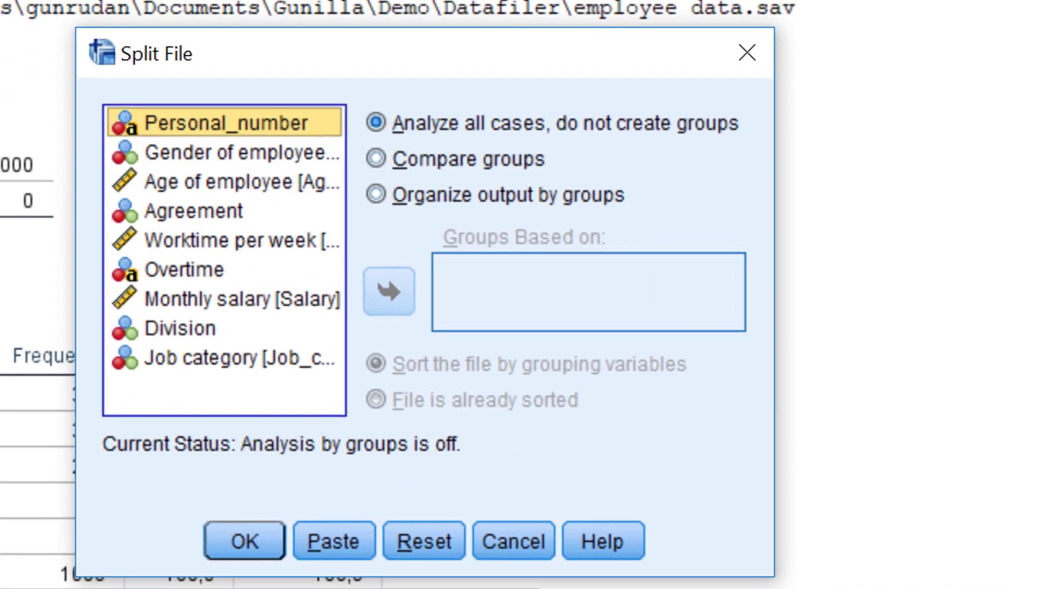
click(376, 194)
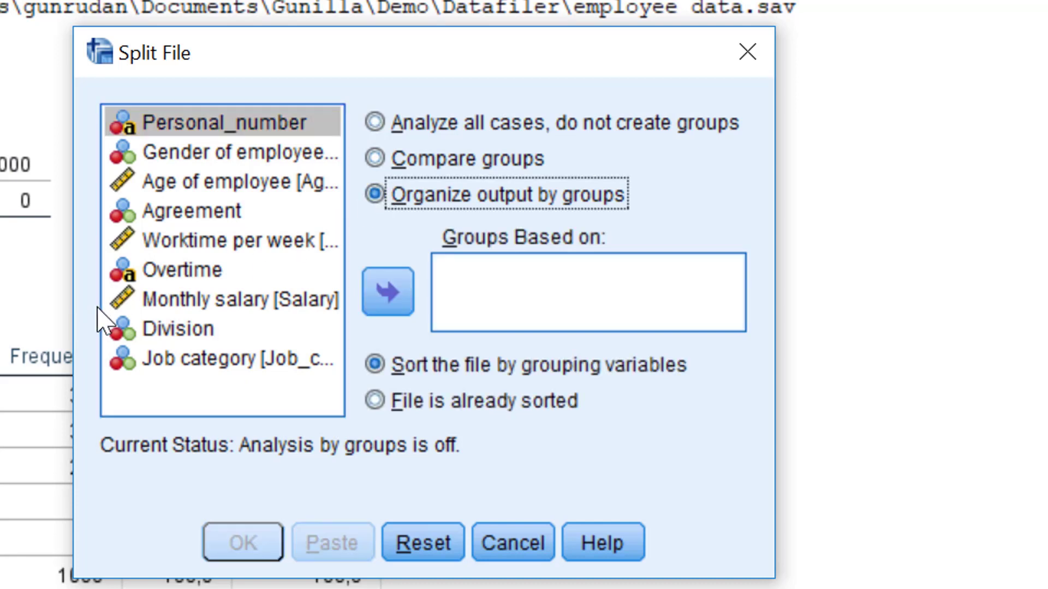
click(127, 329)
click(384, 293)
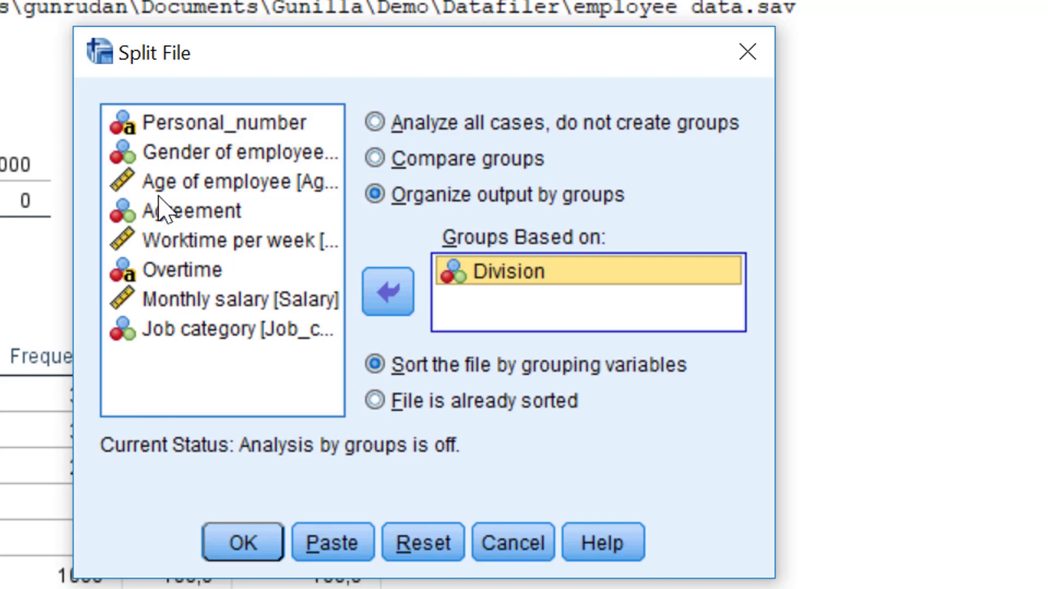
Step: Add then remove Gender of employee as a group, apply the Division split, and return to employee data.sav
click(235, 155)
click(390, 300)
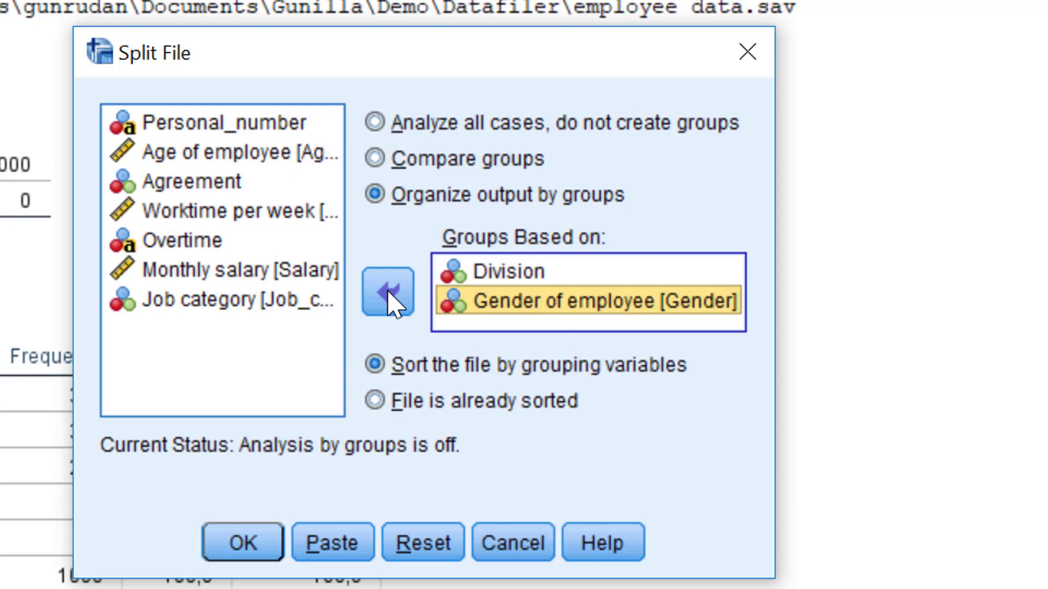
click(389, 295)
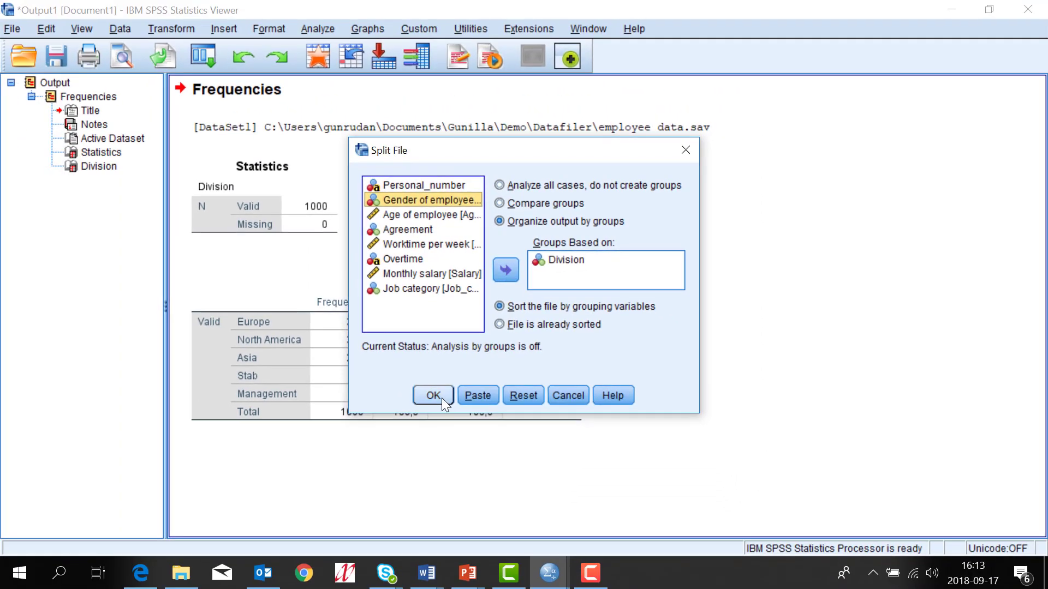
click(441, 398)
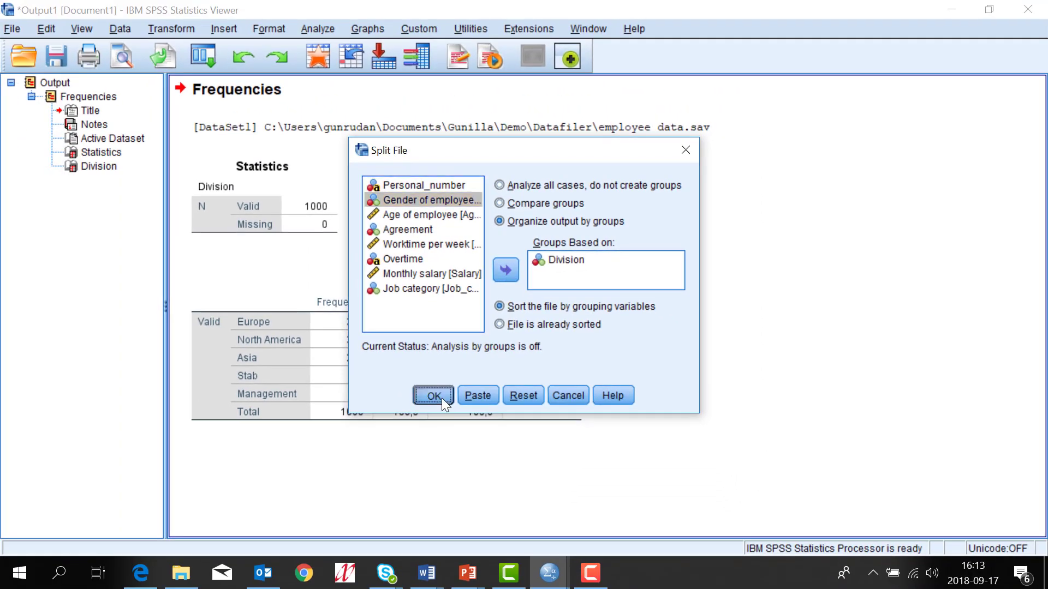
click(595, 31)
click(637, 157)
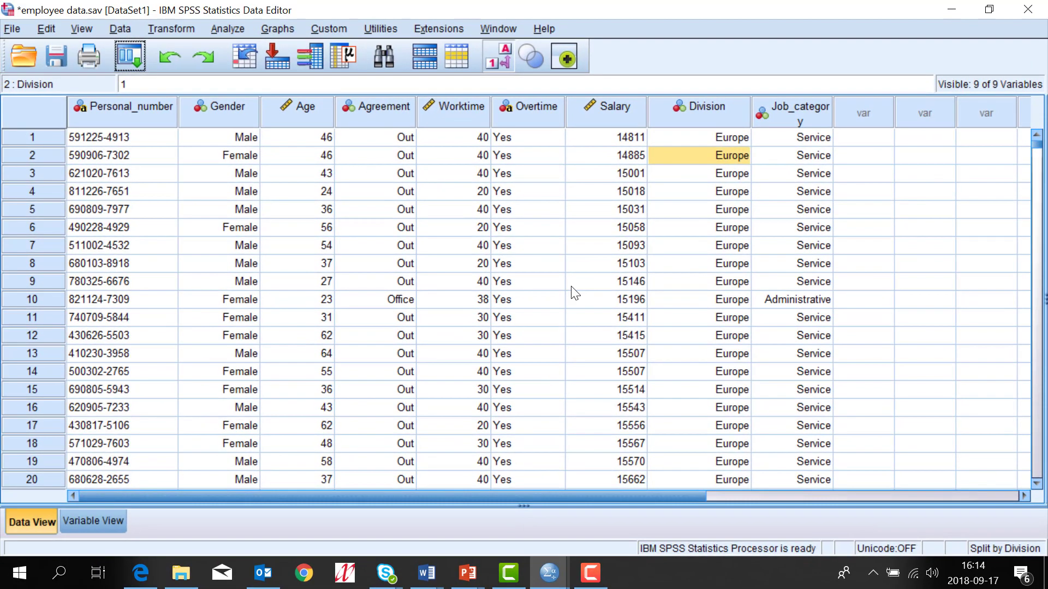
Step: Run Descriptives on Age of employee and Monthly salary and scroll through the per-division results
click(221, 30)
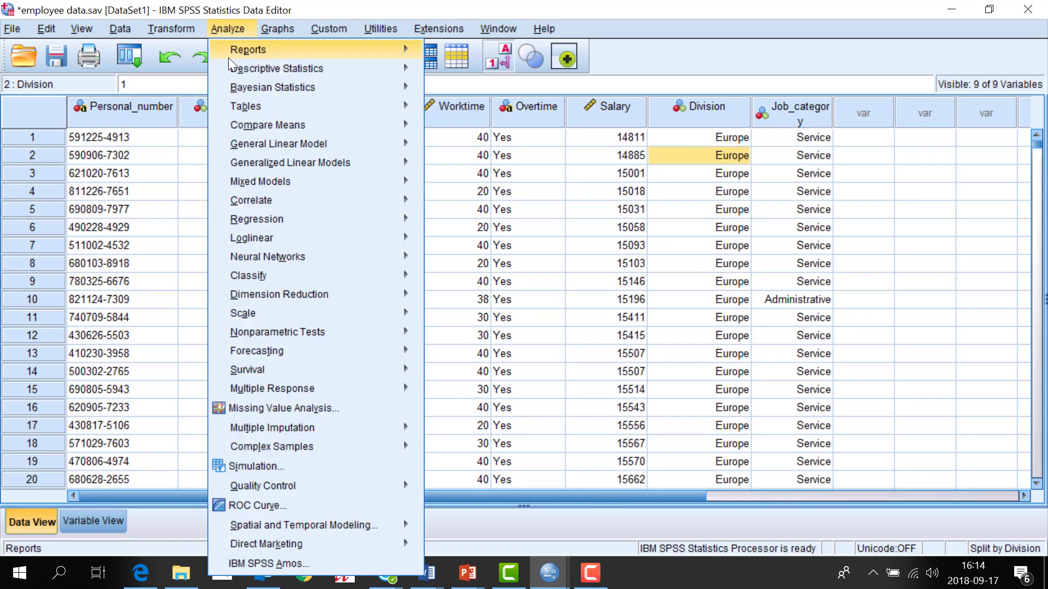
mouse_move(240, 63)
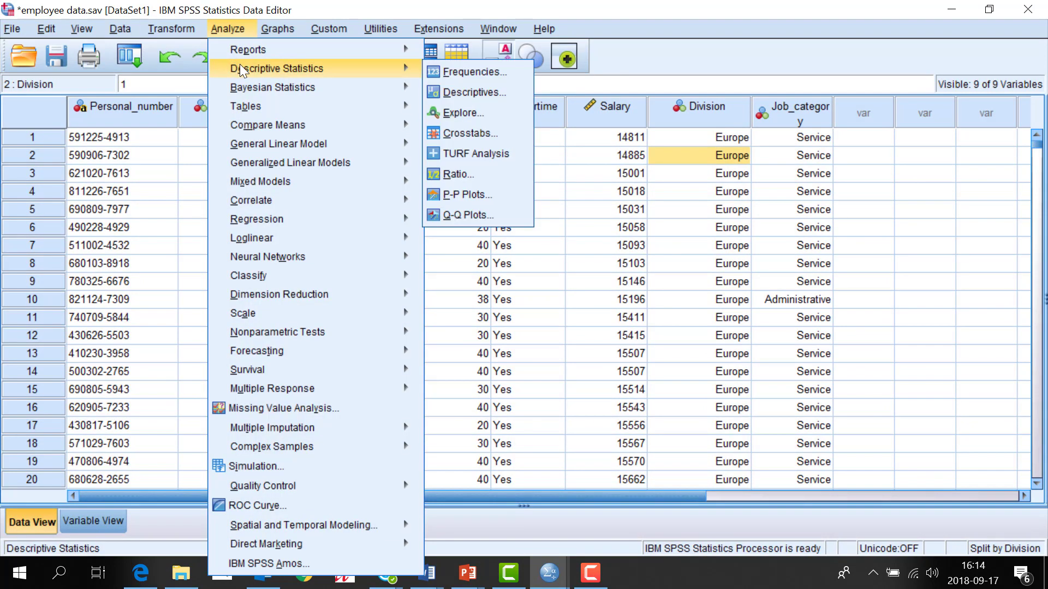
click(443, 92)
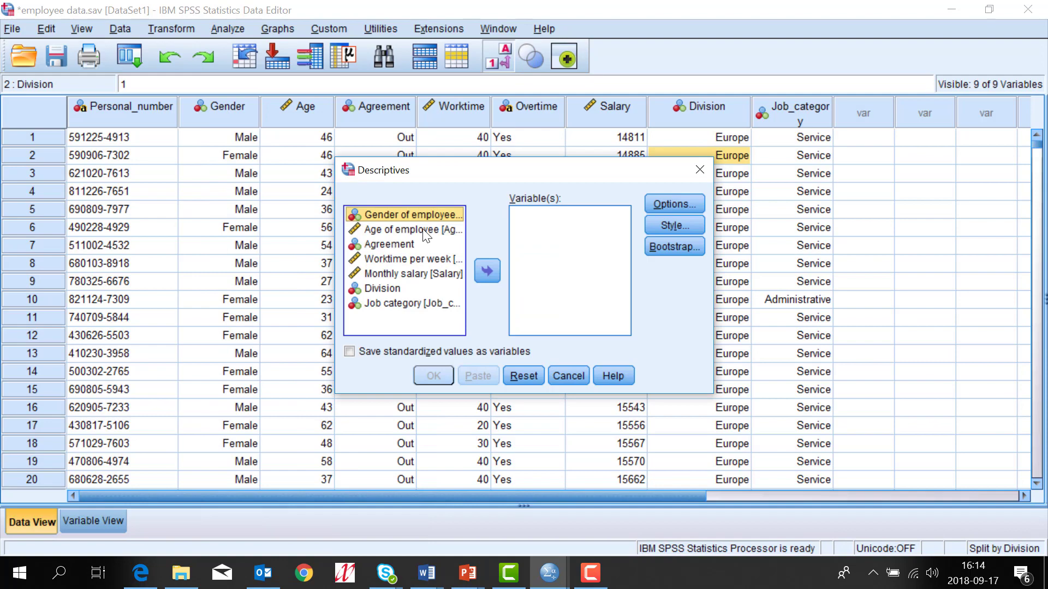
click(424, 230)
ctrl+click(422, 274)
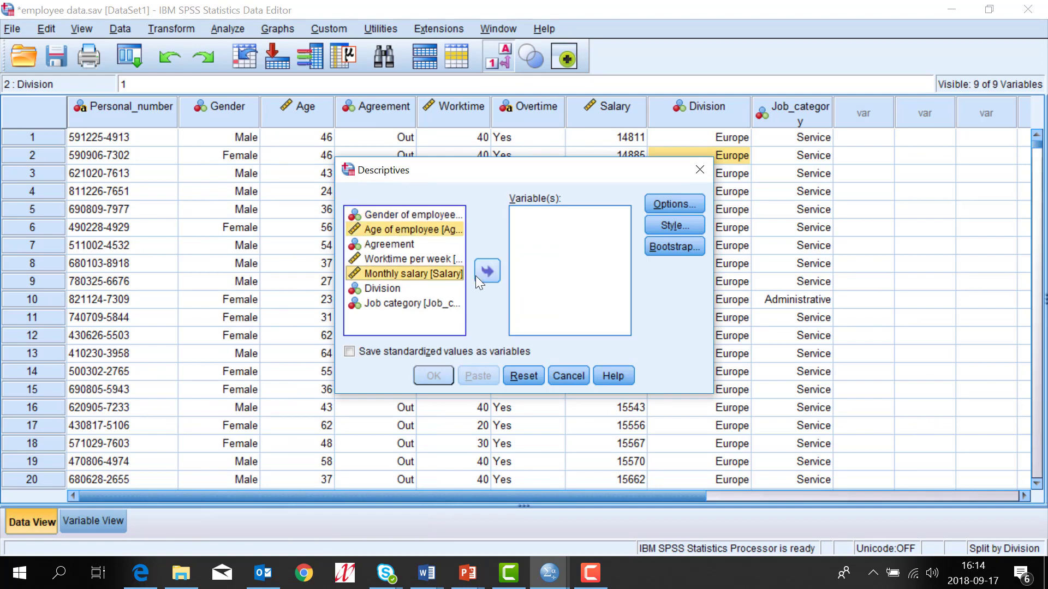
click(480, 275)
click(440, 375)
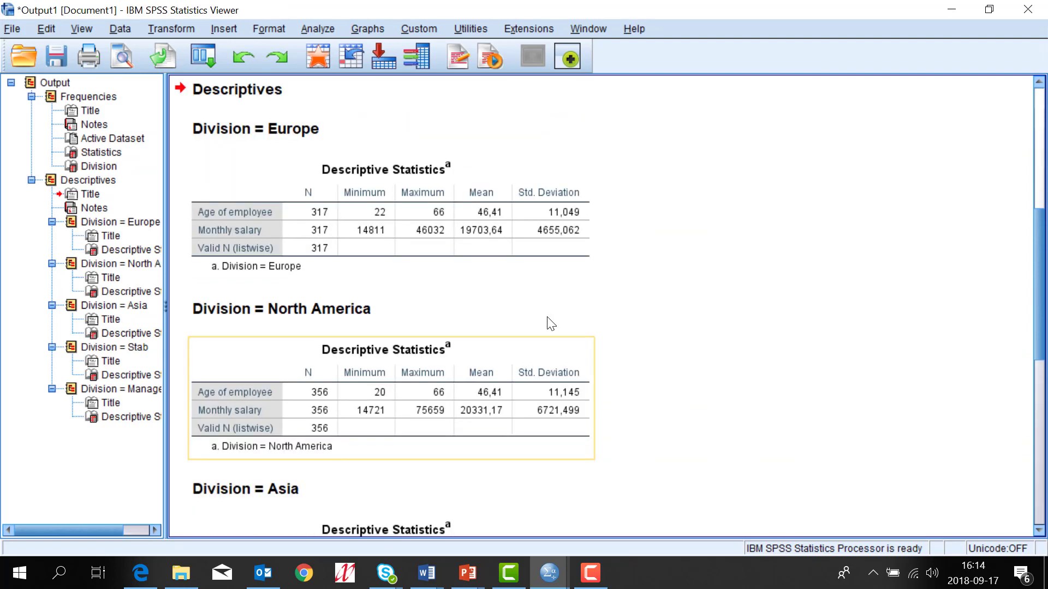
scroll(550, 323, down, 3)
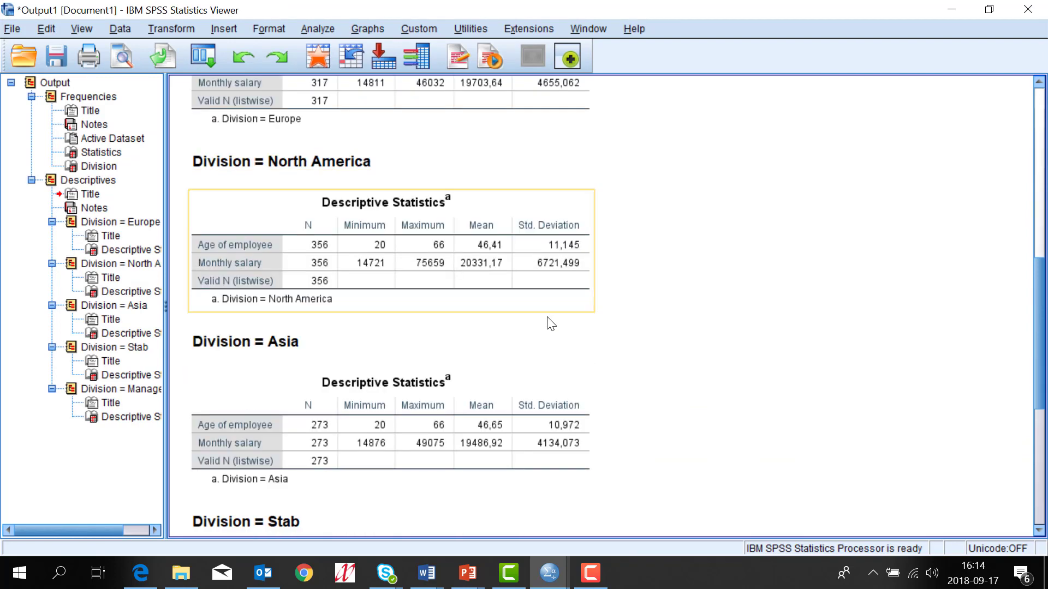
scroll(550, 323, down, 7)
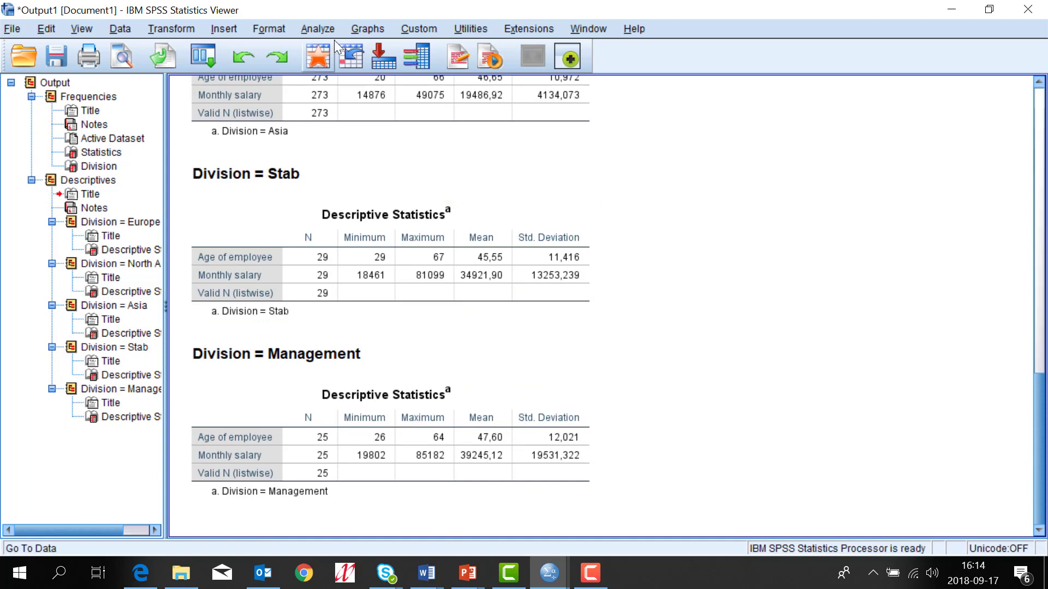
click(357, 30)
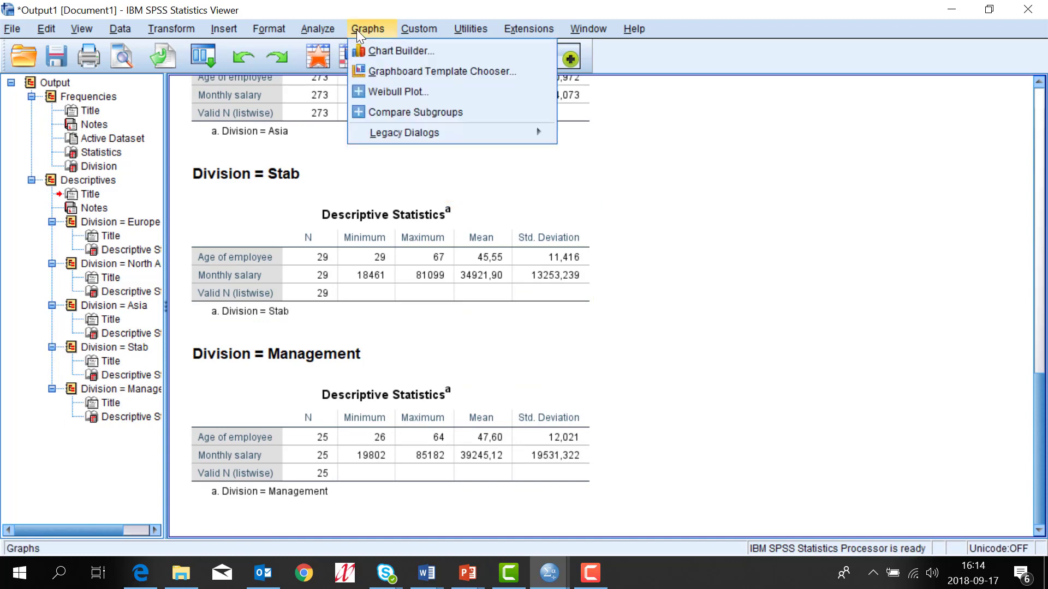
click(369, 55)
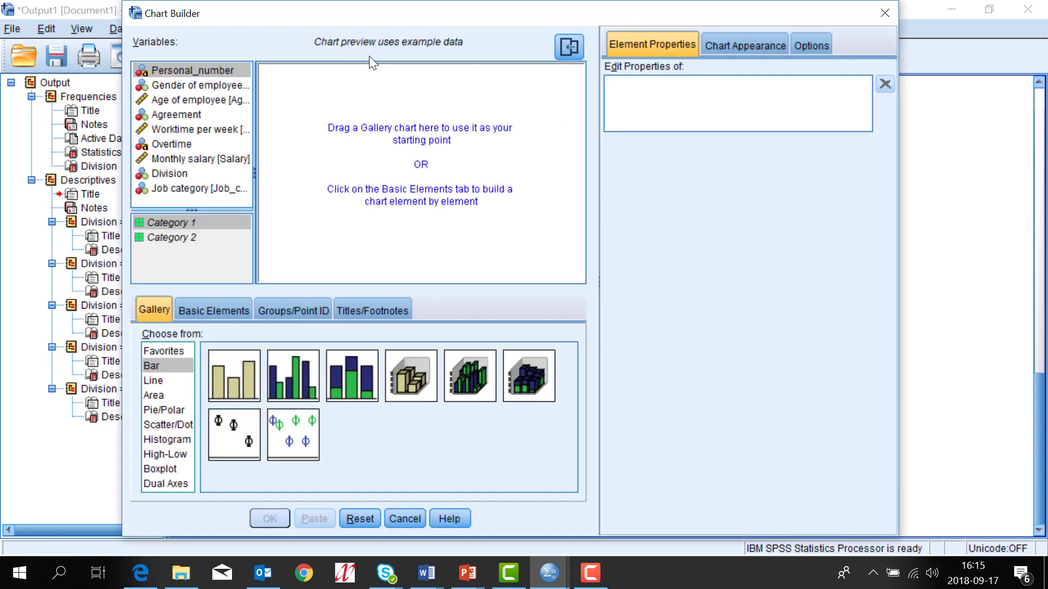
drag(241, 385, 382, 192)
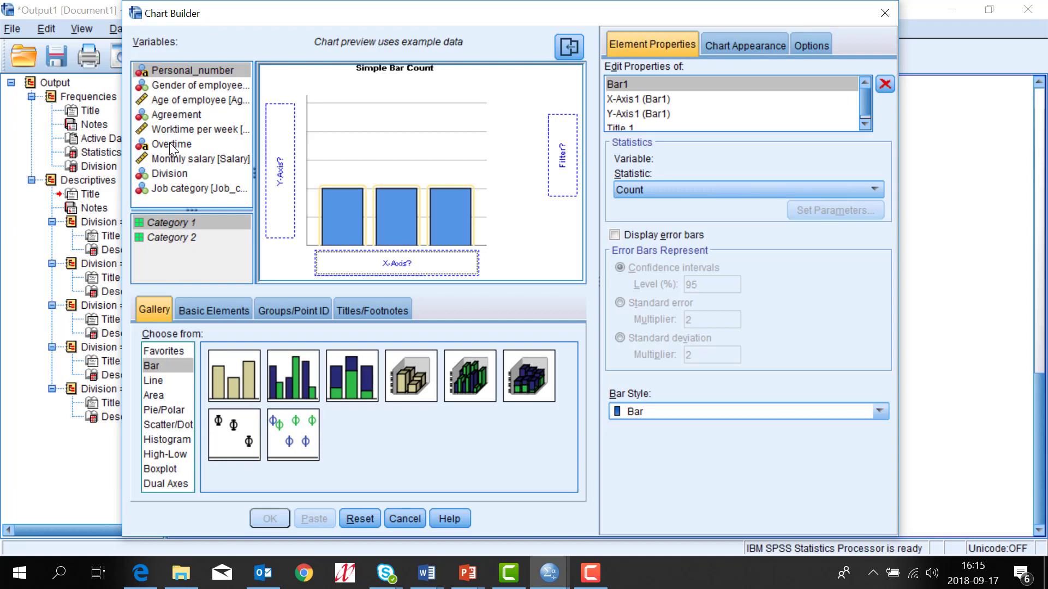
drag(172, 160, 382, 269)
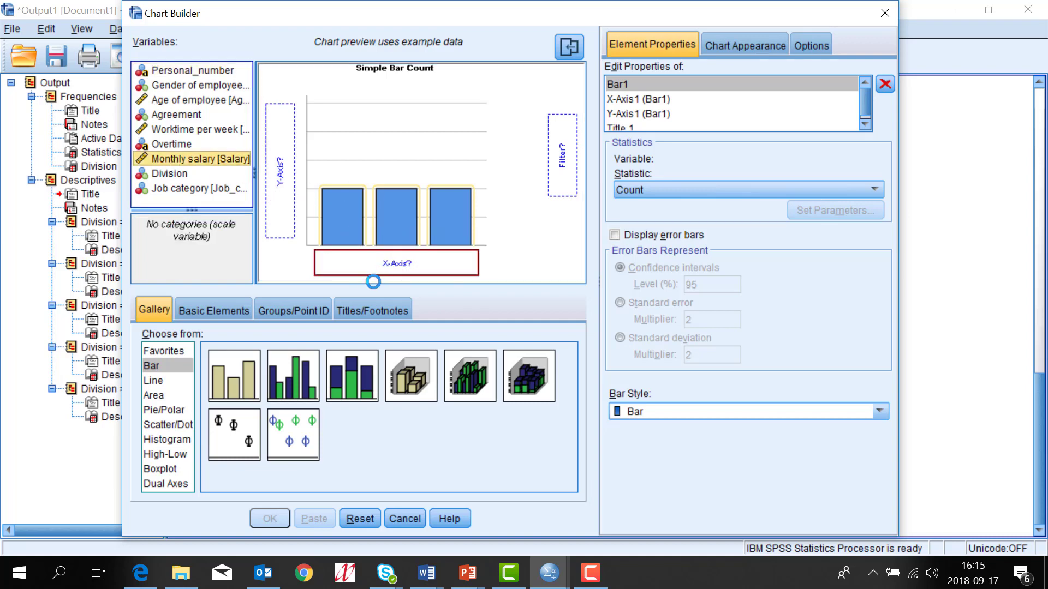
click(271, 519)
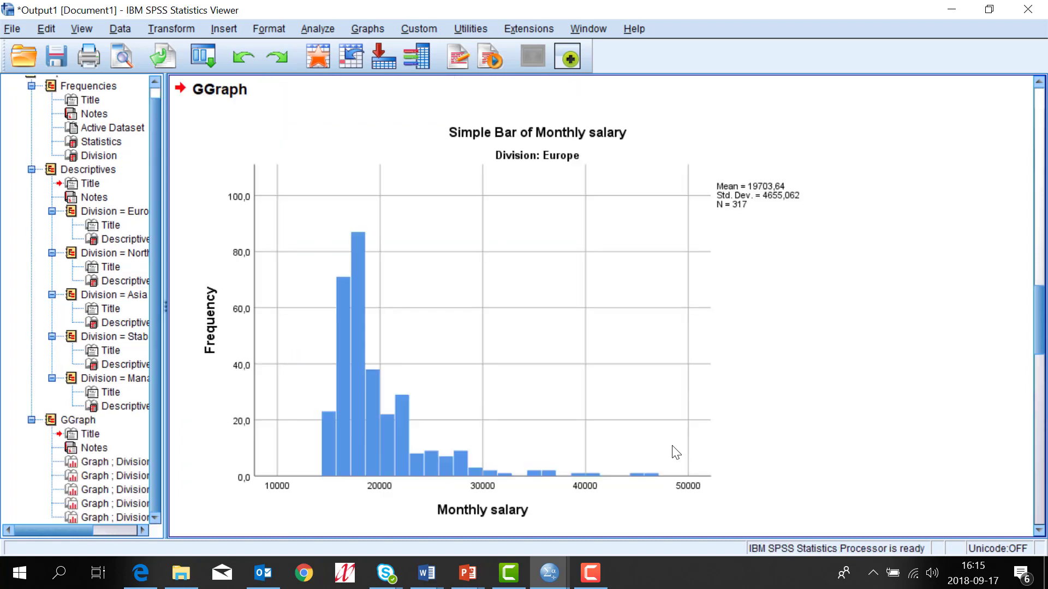
click(676, 451)
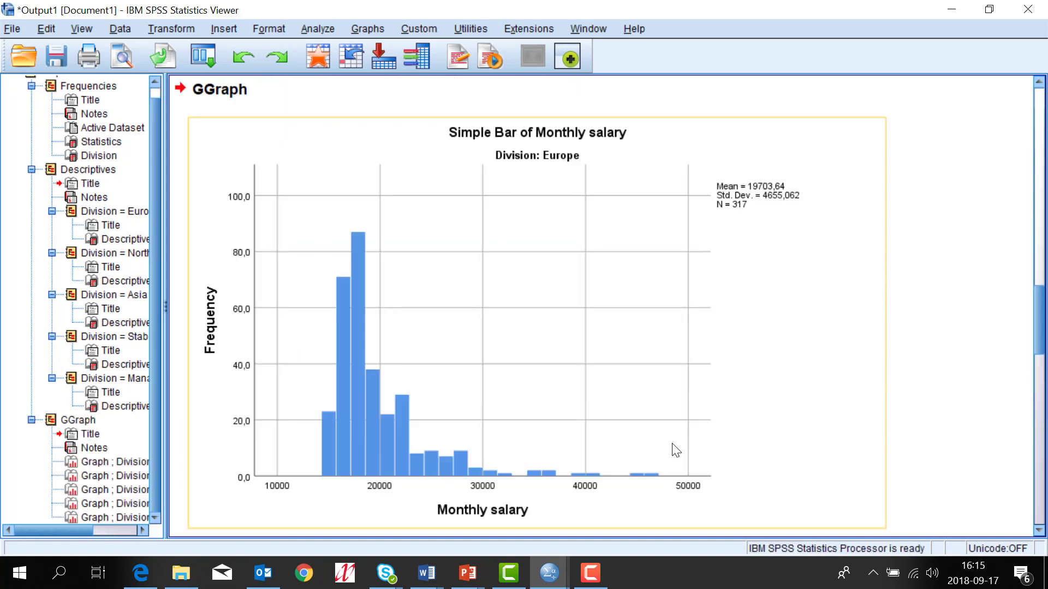
scroll(676, 450, down, 10)
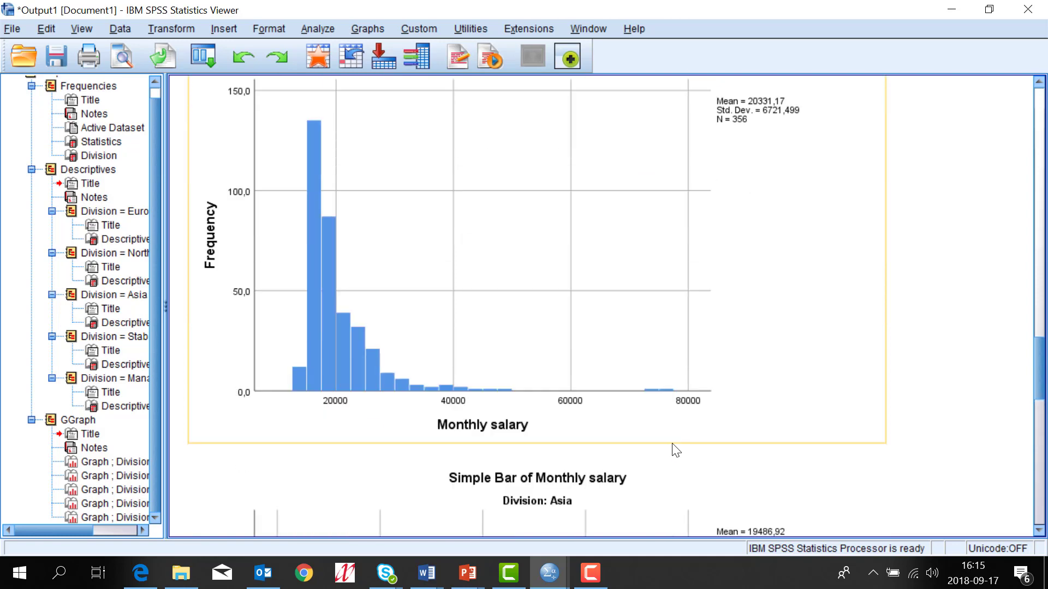
scroll(677, 451, down, 10)
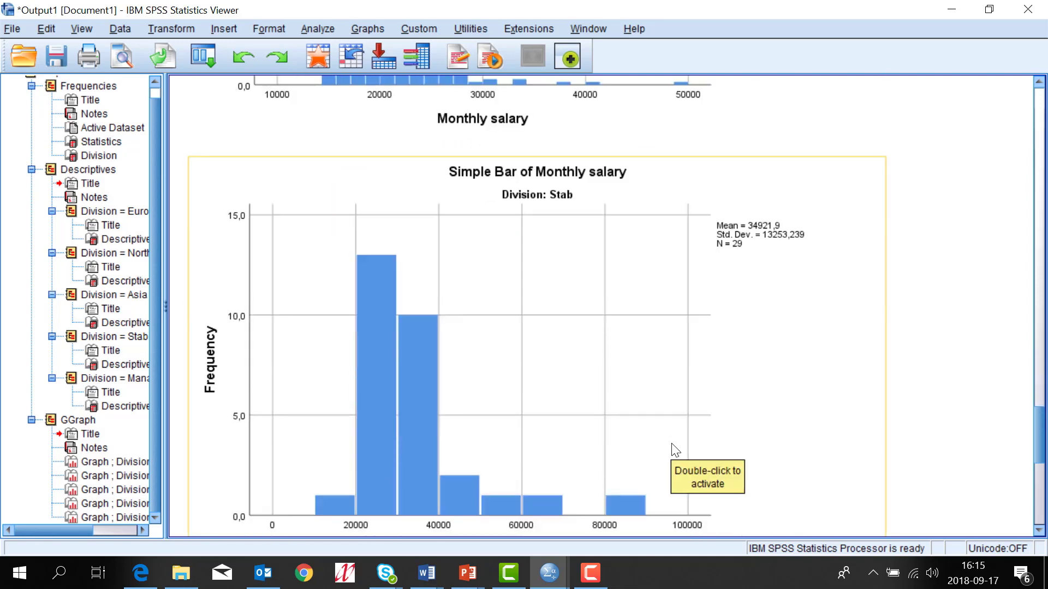
scroll(677, 450, down, 3)
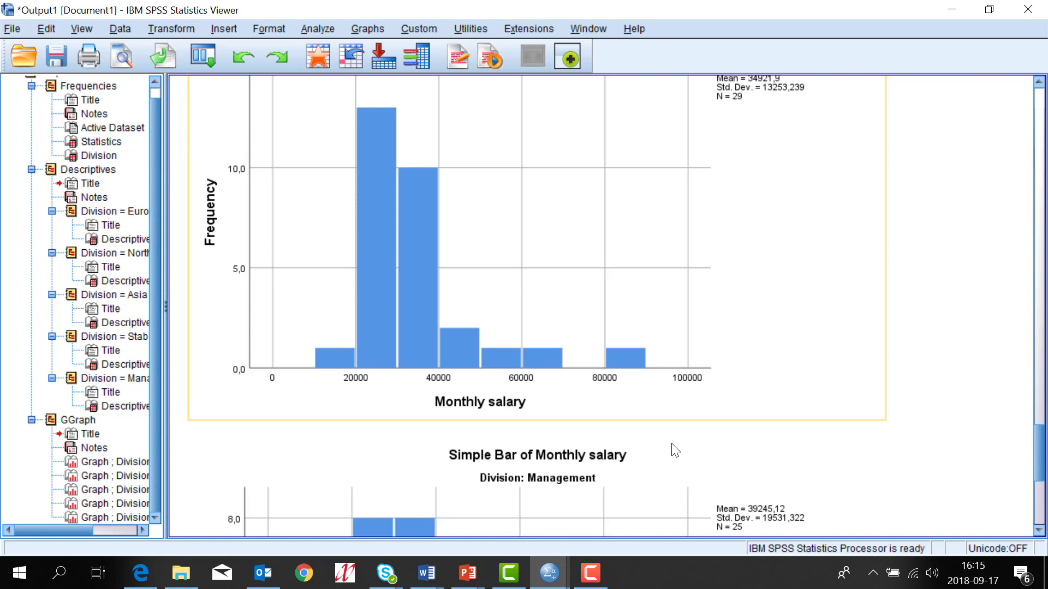
click(675, 450)
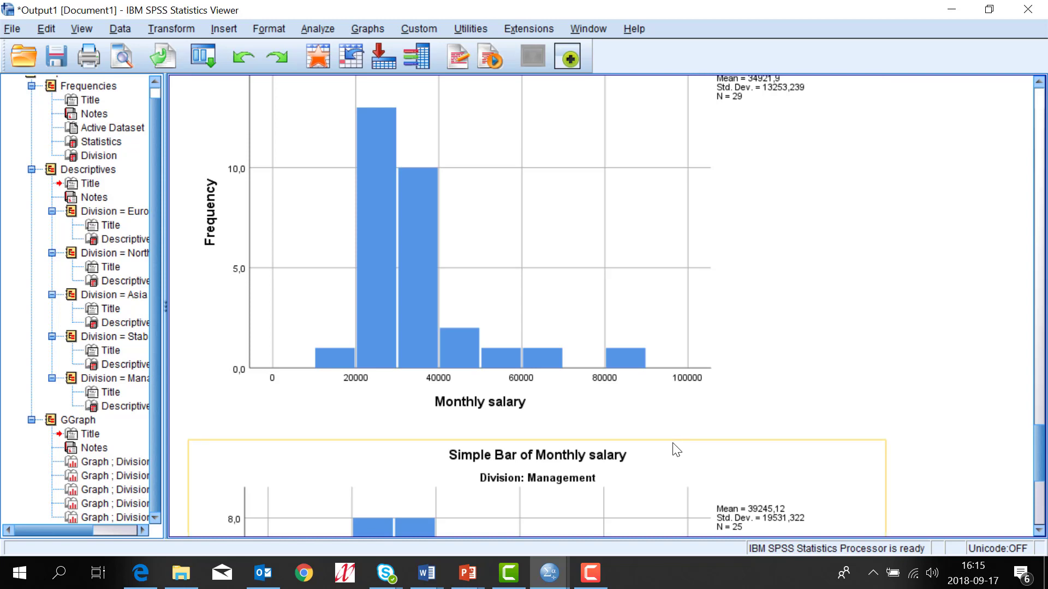
click(651, 434)
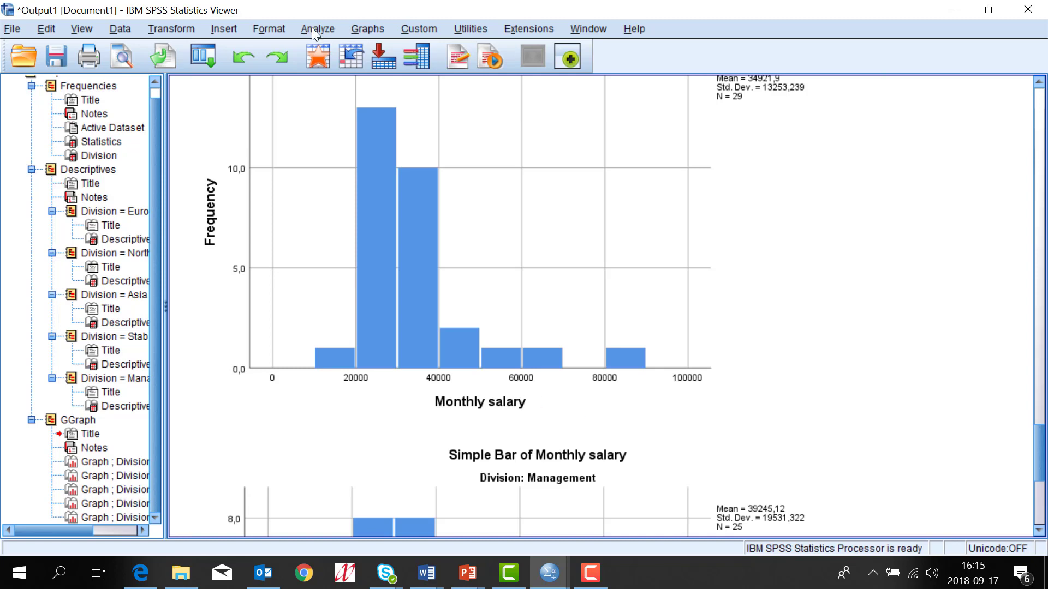
Step: Run Frequencies on Gender of employee and scroll to the Management table (12 male, 13 female)
click(312, 28)
mouse_move(351, 66)
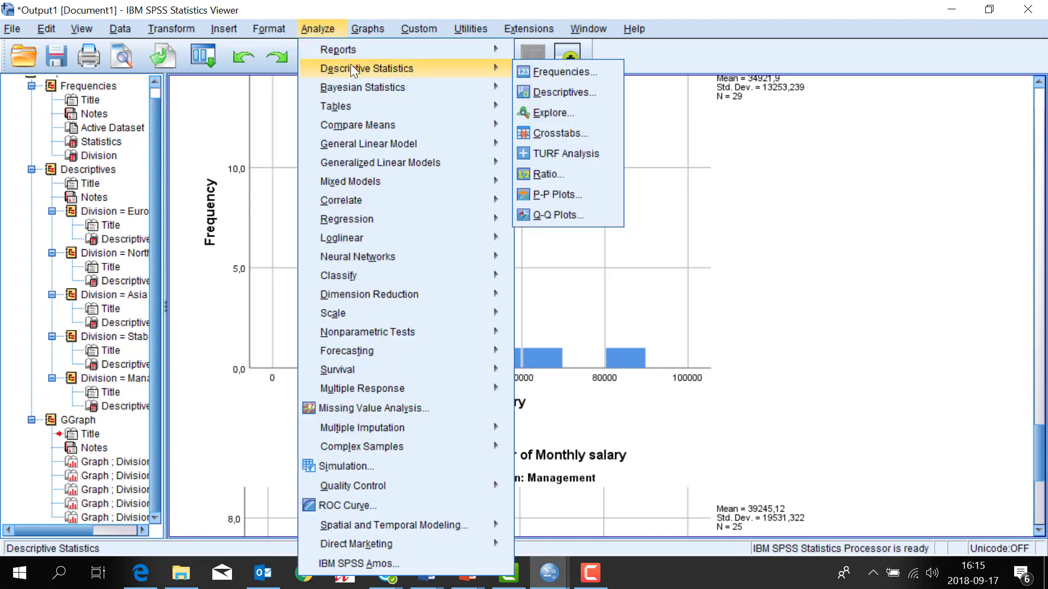
click(542, 70)
click(307, 233)
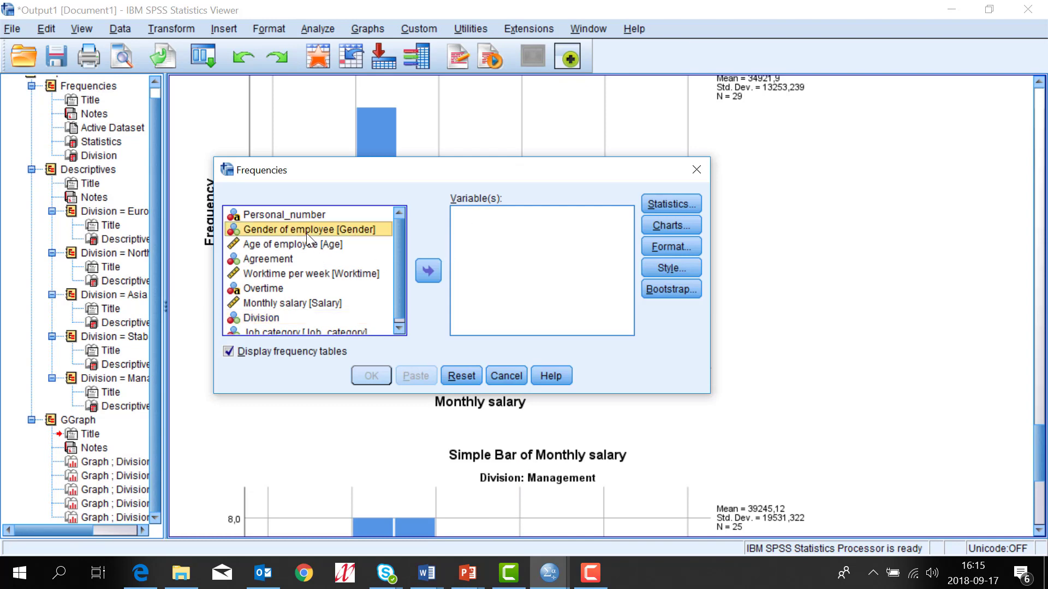
double_click(306, 233)
click(371, 375)
scroll(632, 278, down, 10)
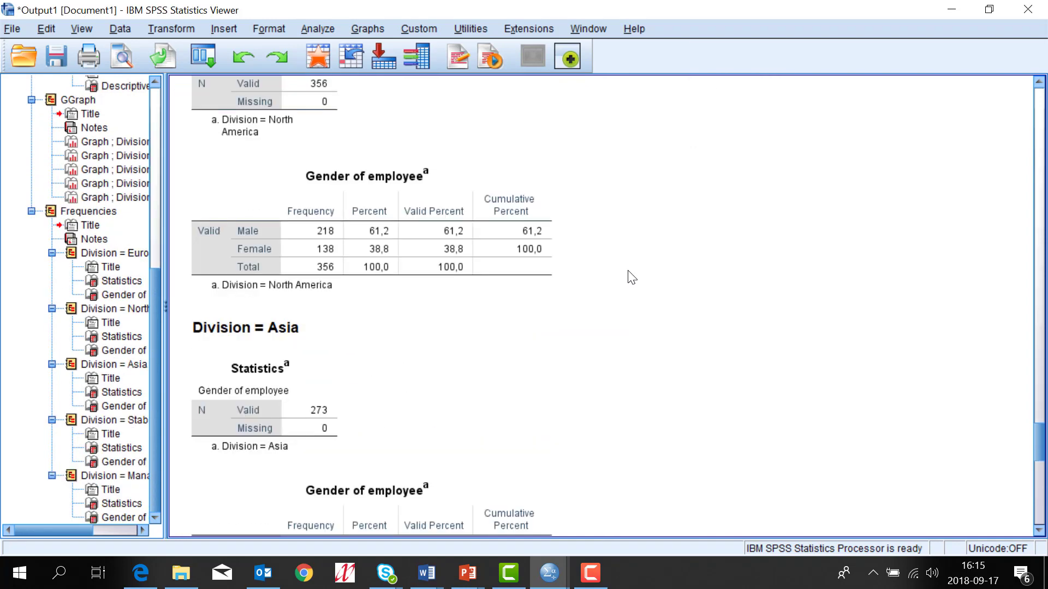
scroll(631, 277, down, 10)
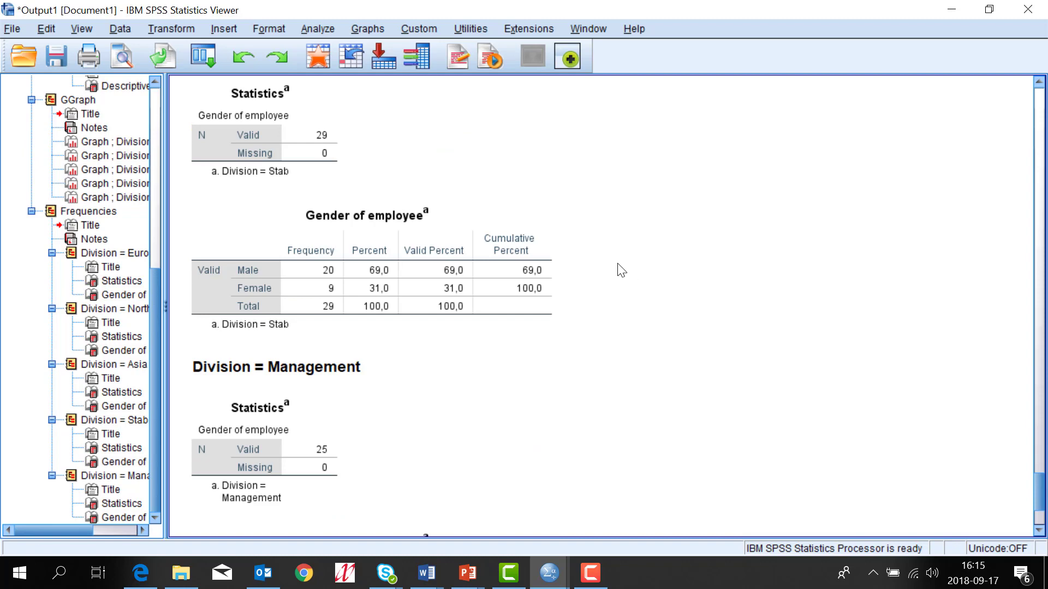
scroll(621, 270, down, 5)
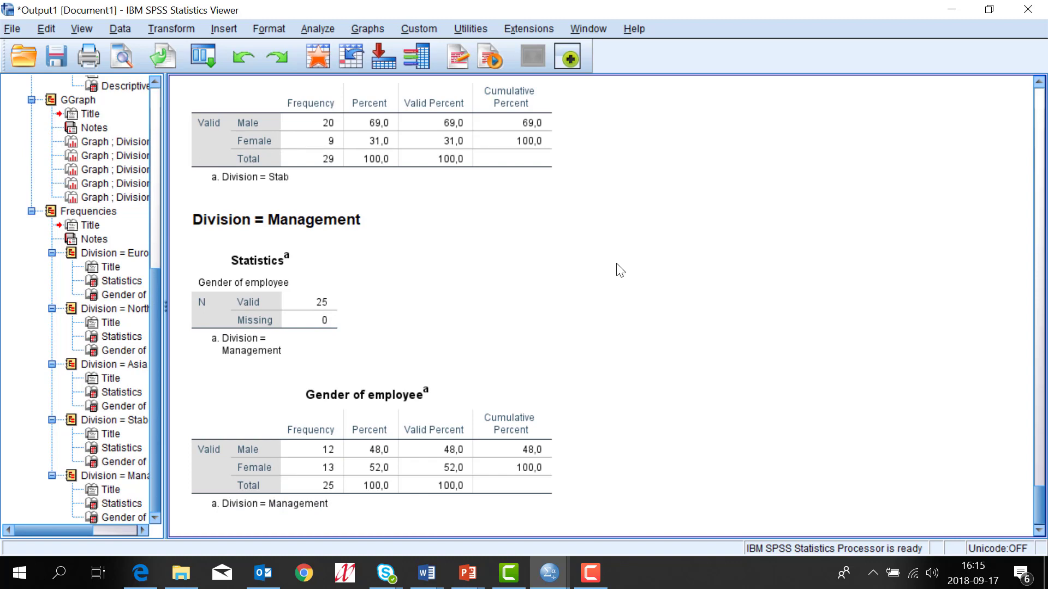
click(126, 30)
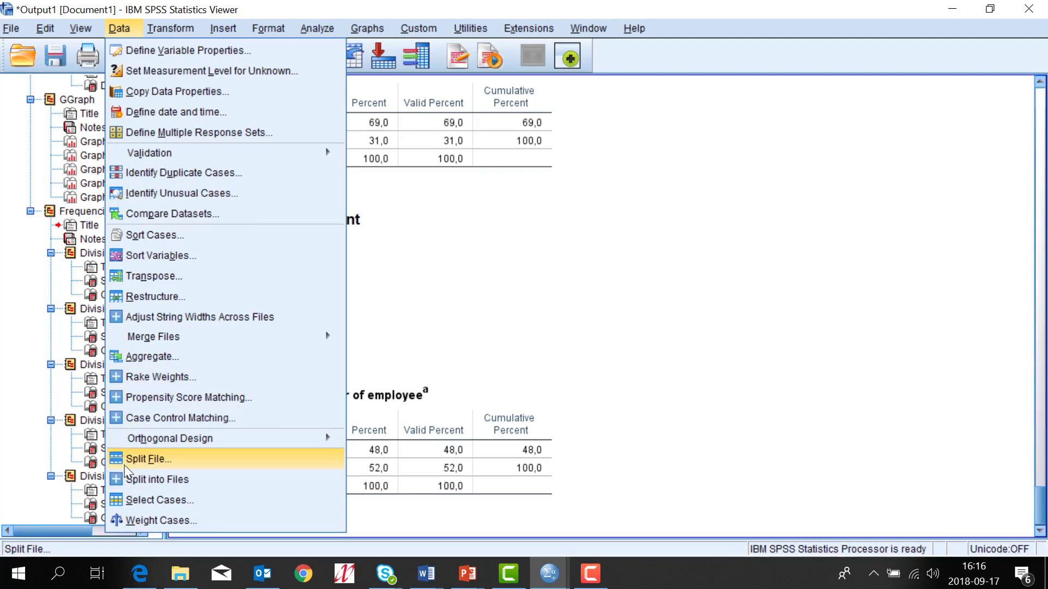
Step: Change the Division split to Compare groups and apply it
click(125, 466)
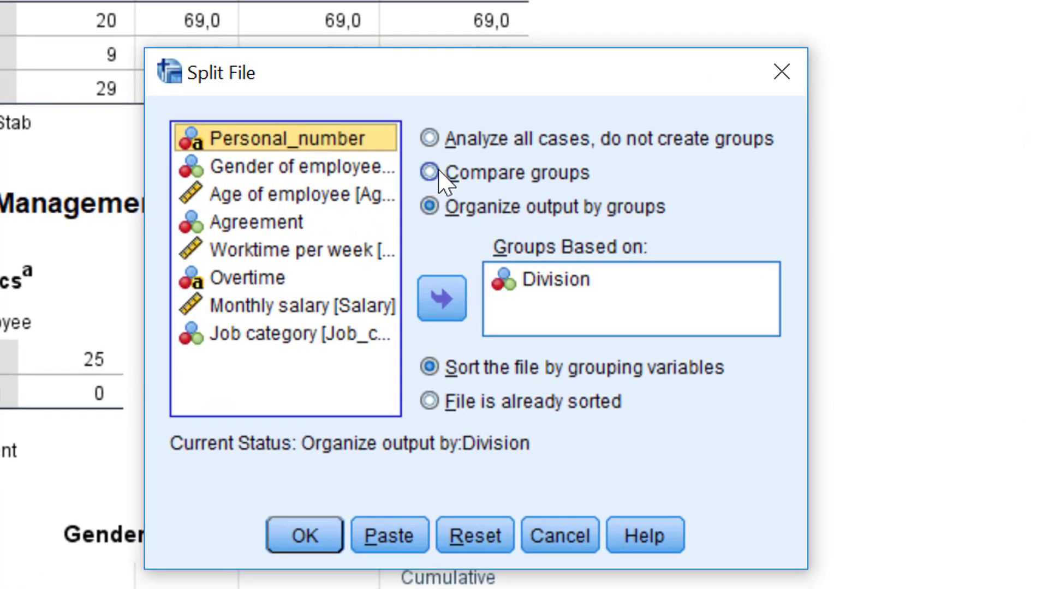
click(432, 175)
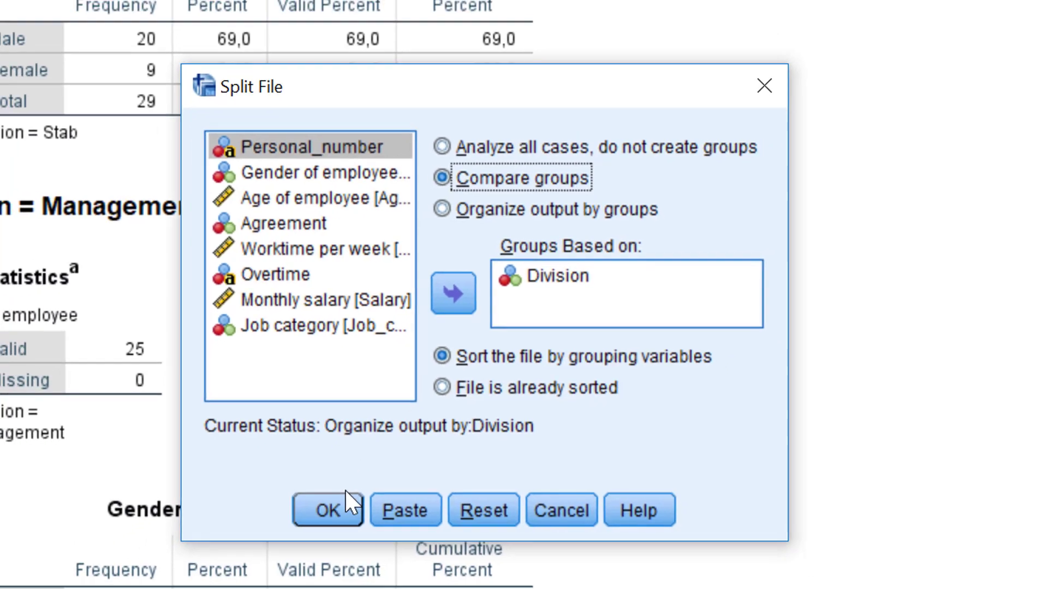
click(304, 536)
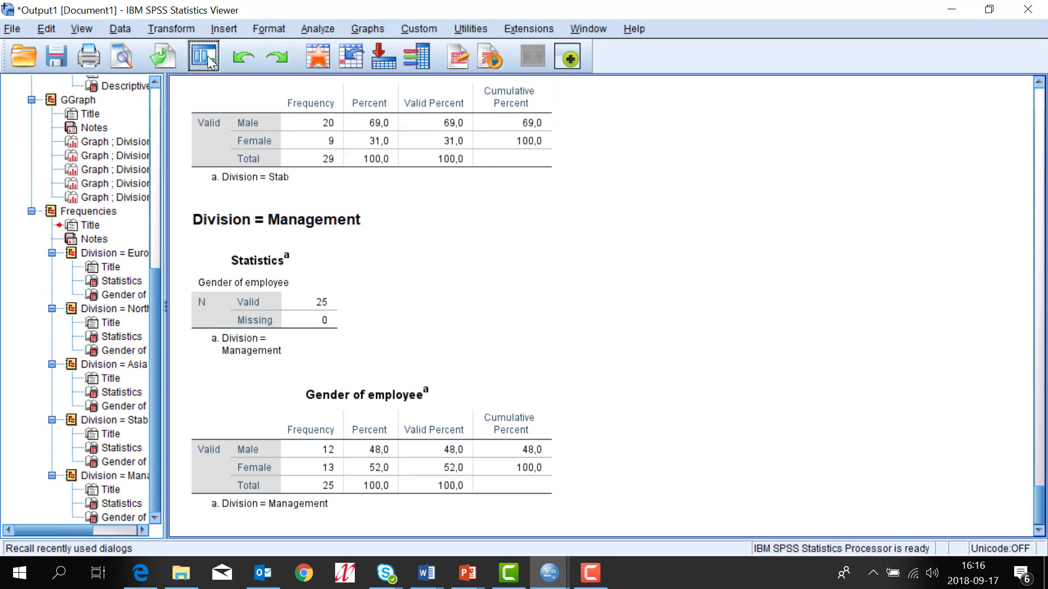
Step: Rerun the Gender of employee Frequencies from the recently used dialogs
click(207, 55)
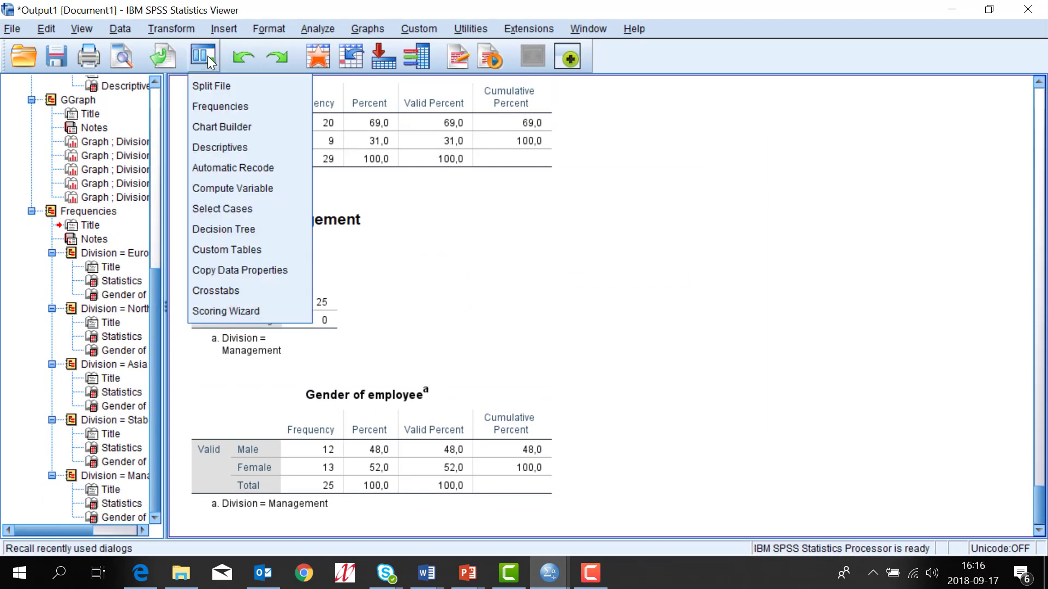
click(208, 109)
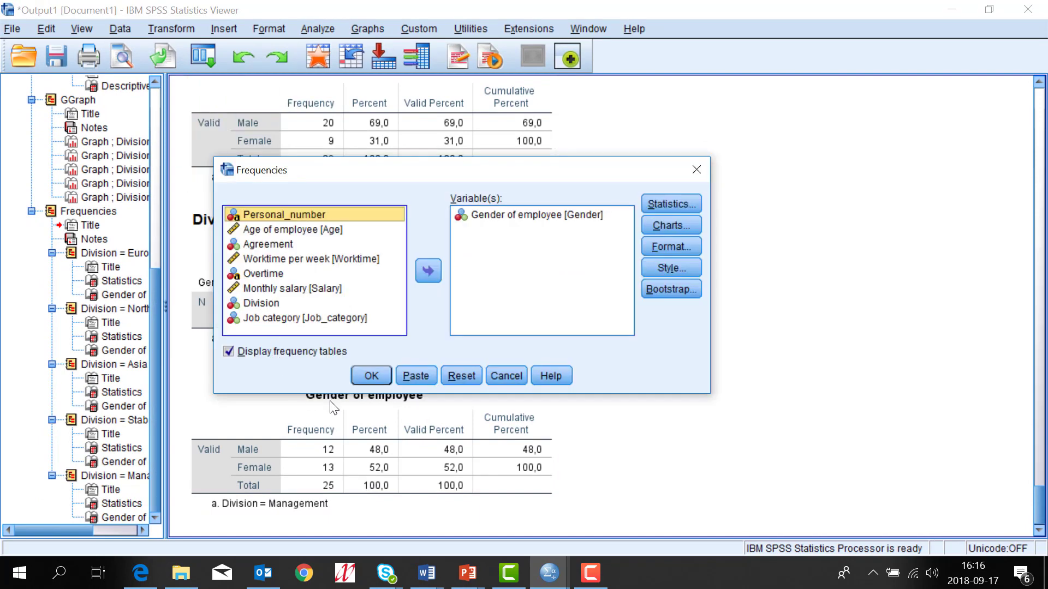
click(371, 376)
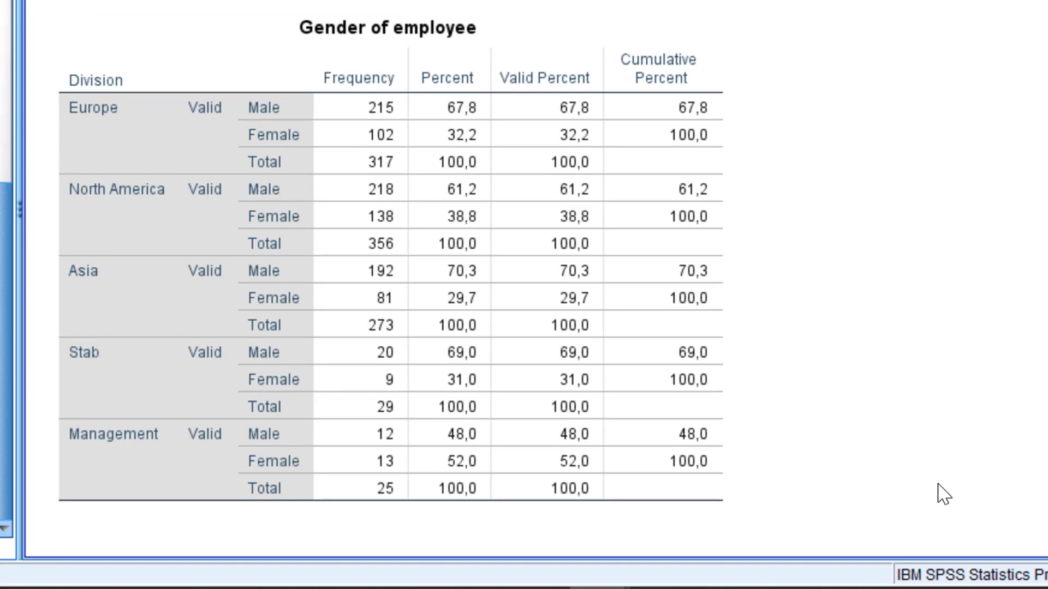
Step: Make the Management male count 12 bold in the Gender of employee table
click(443, 474)
double_click(381, 437)
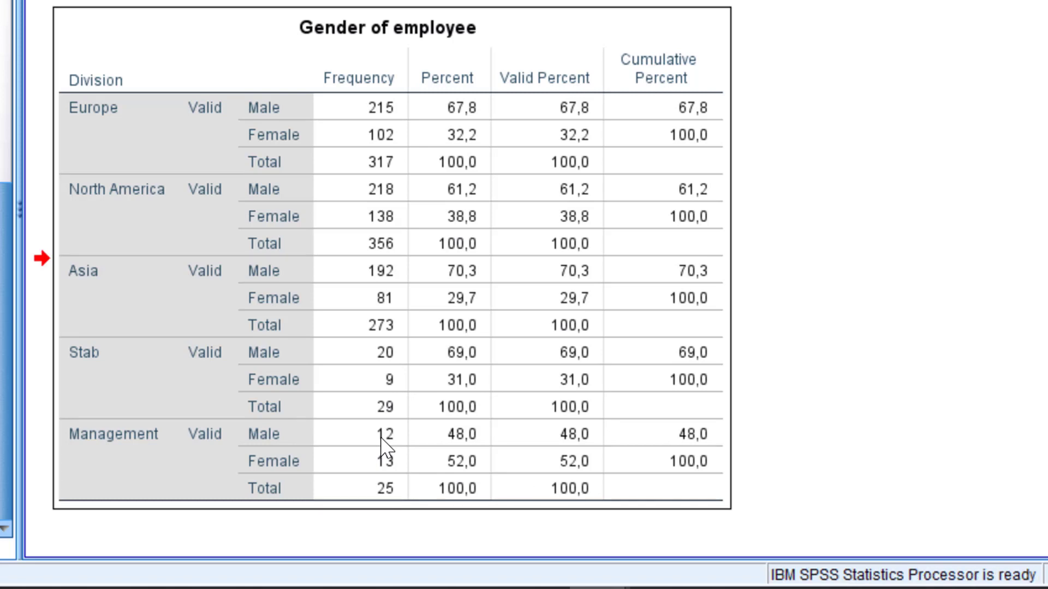
click(384, 439)
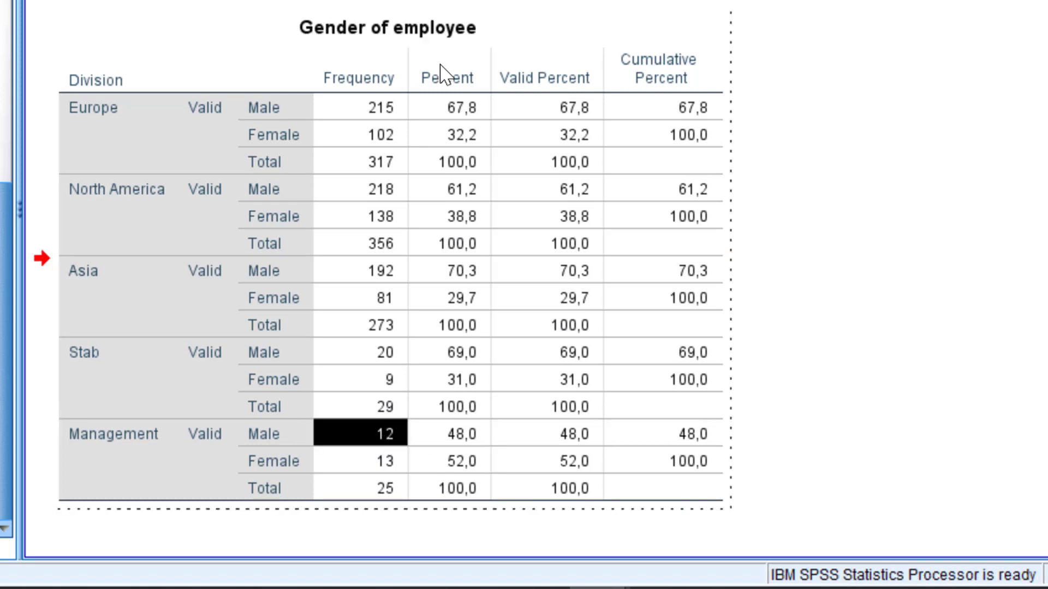
key(ctrl+b)
click(819, 498)
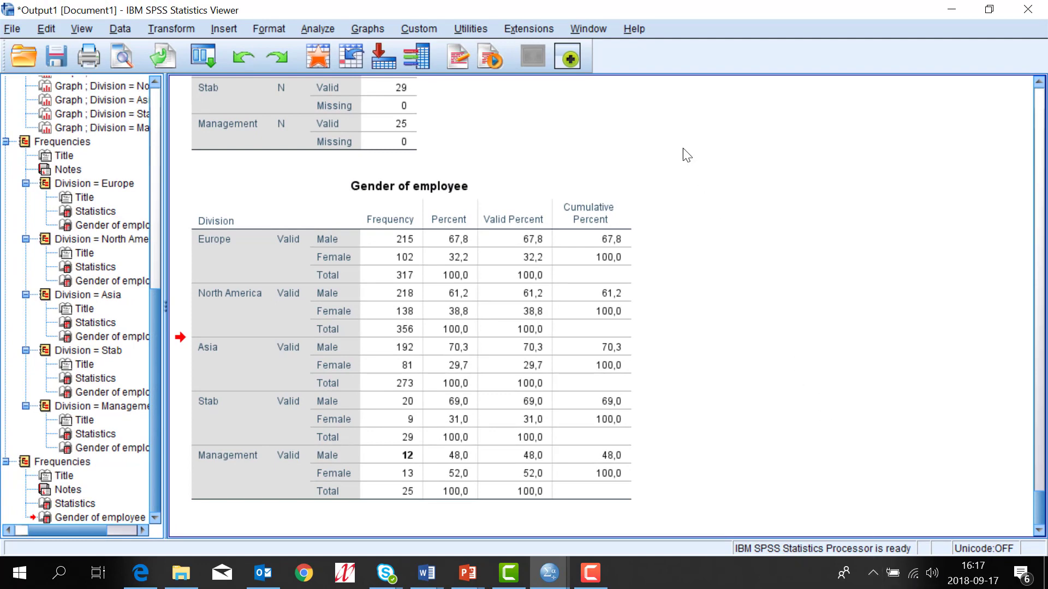
Step: Back in employee data.sav, set Split File to Analyze all cases, do not create groups
click(587, 30)
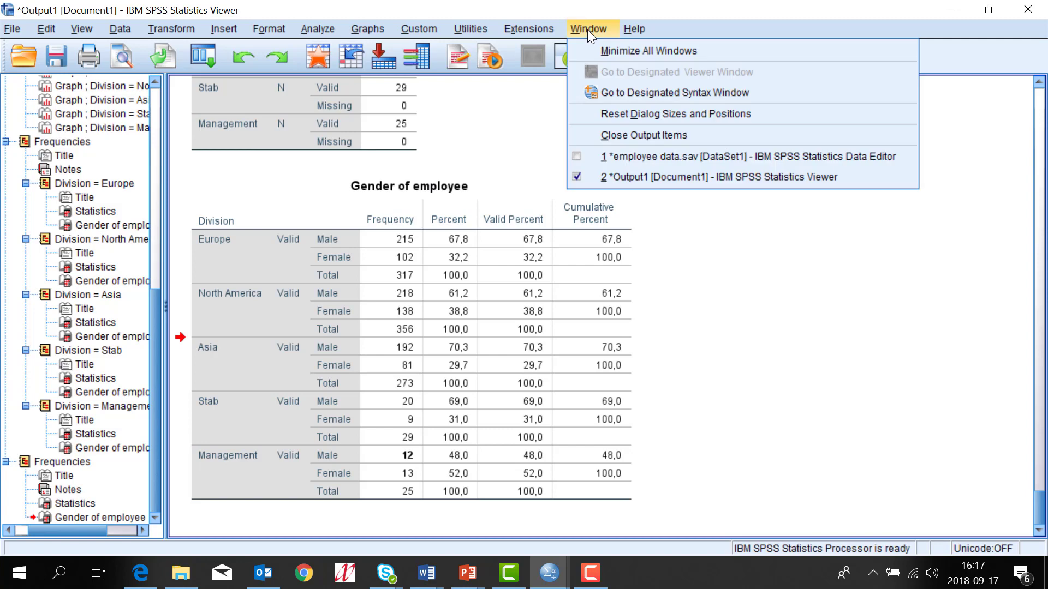
click(623, 162)
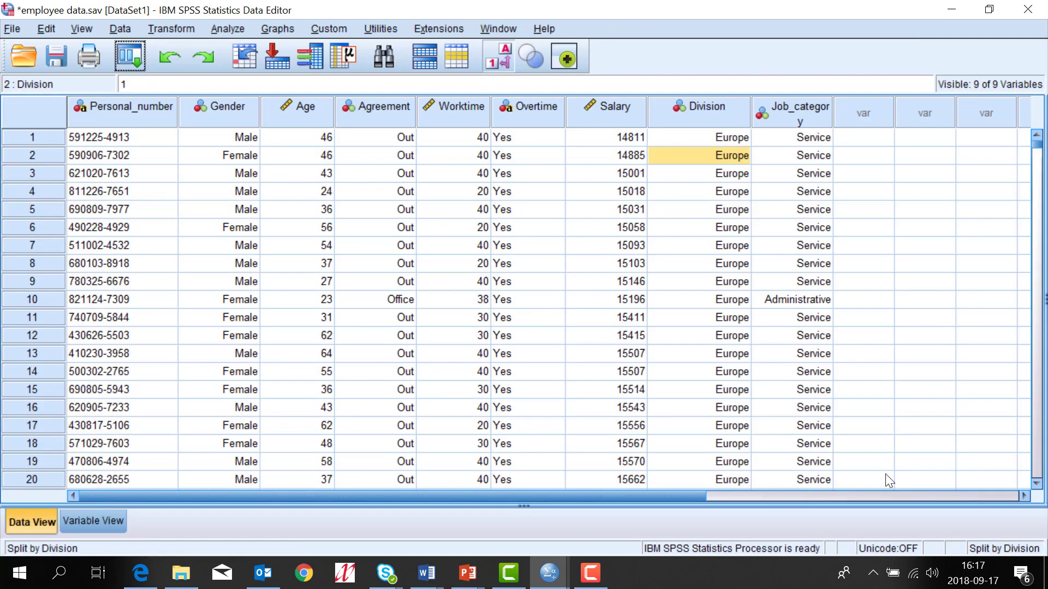
click(128, 61)
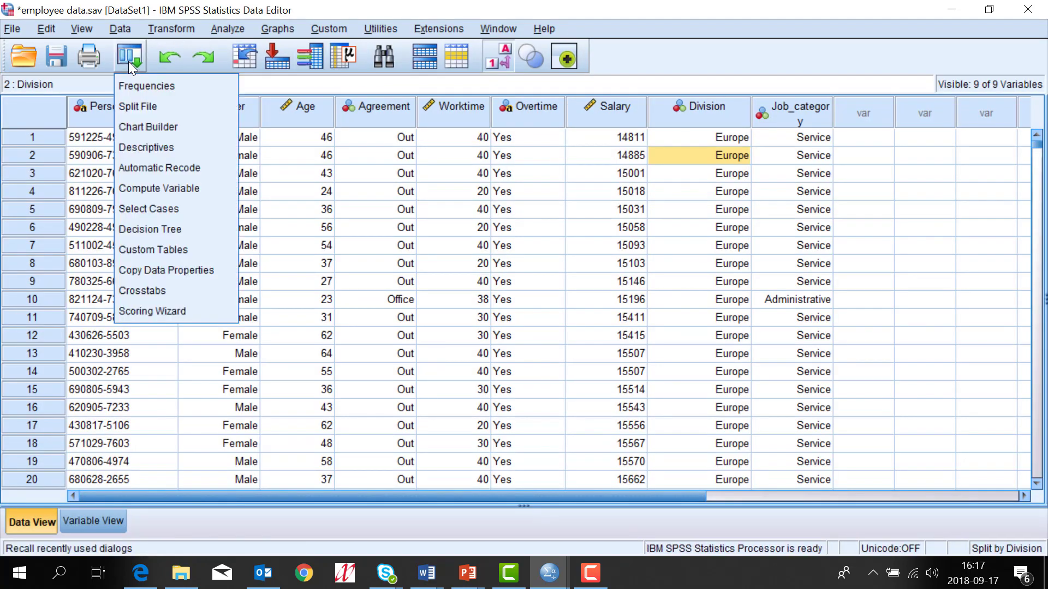
click(139, 105)
click(532, 190)
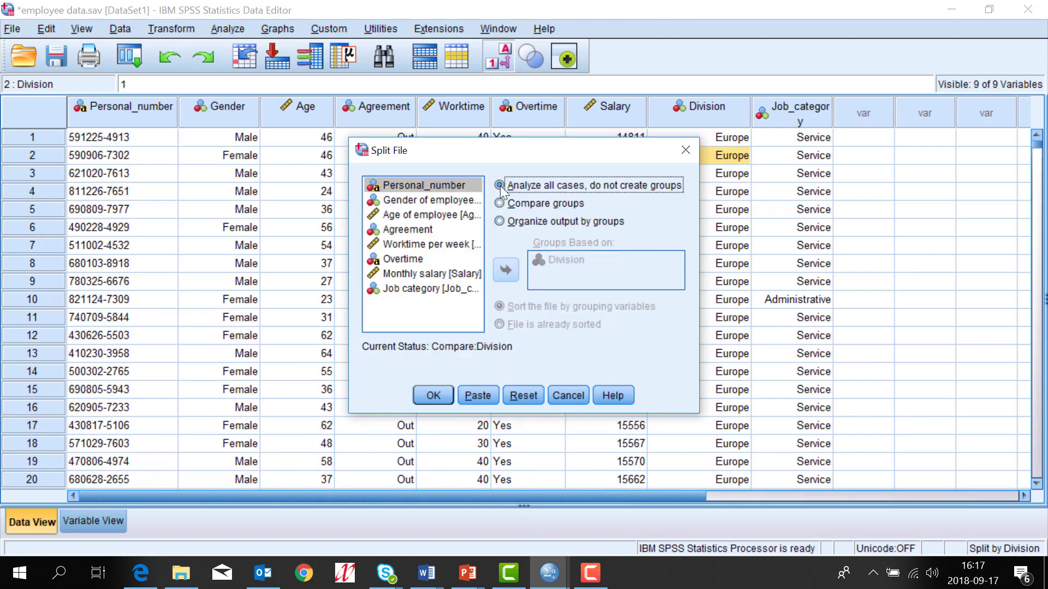
click(433, 395)
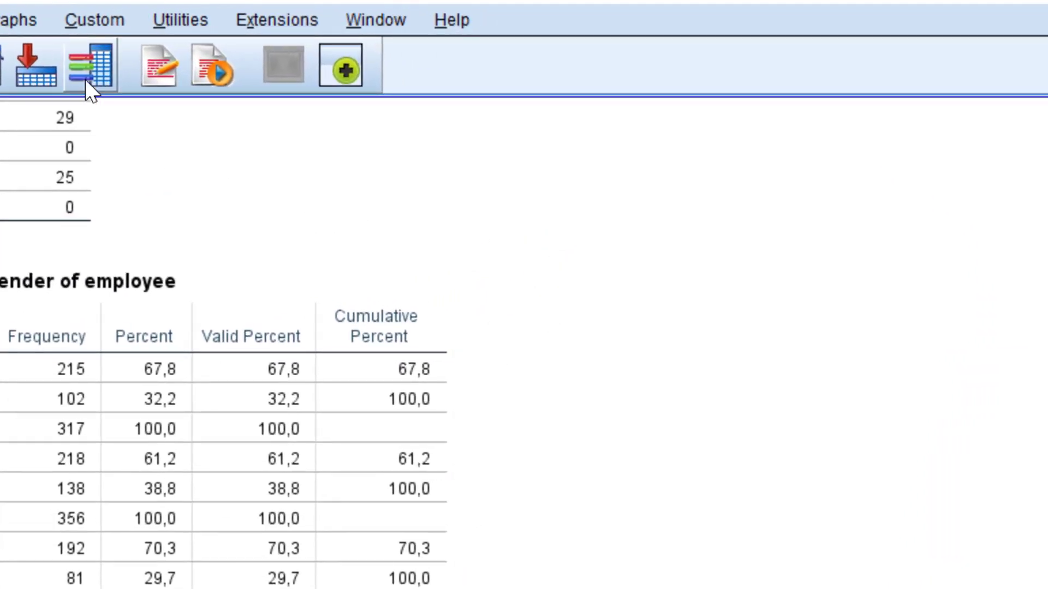
click(86, 80)
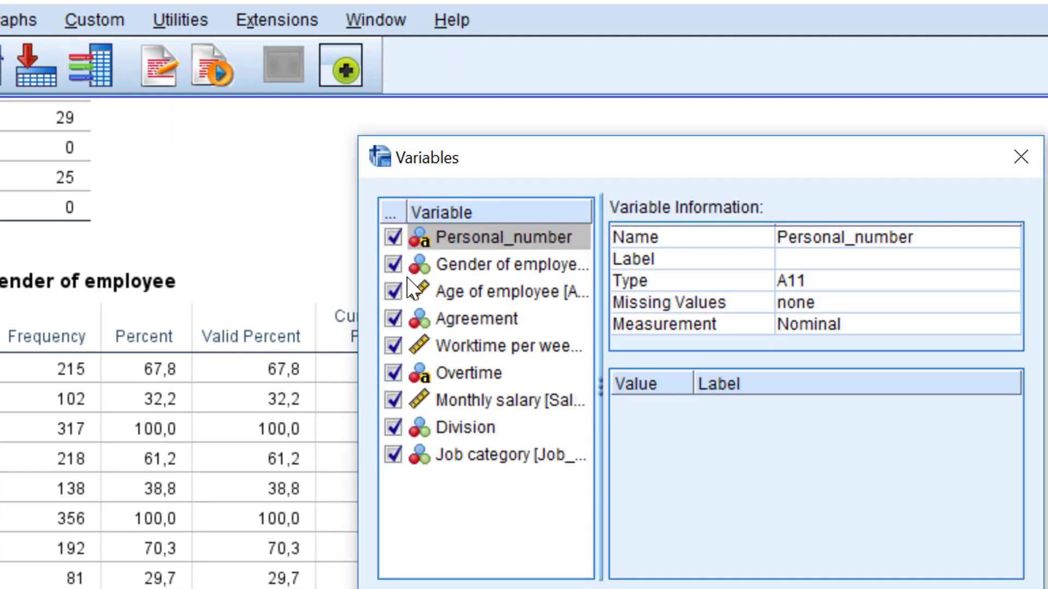
click(476, 267)
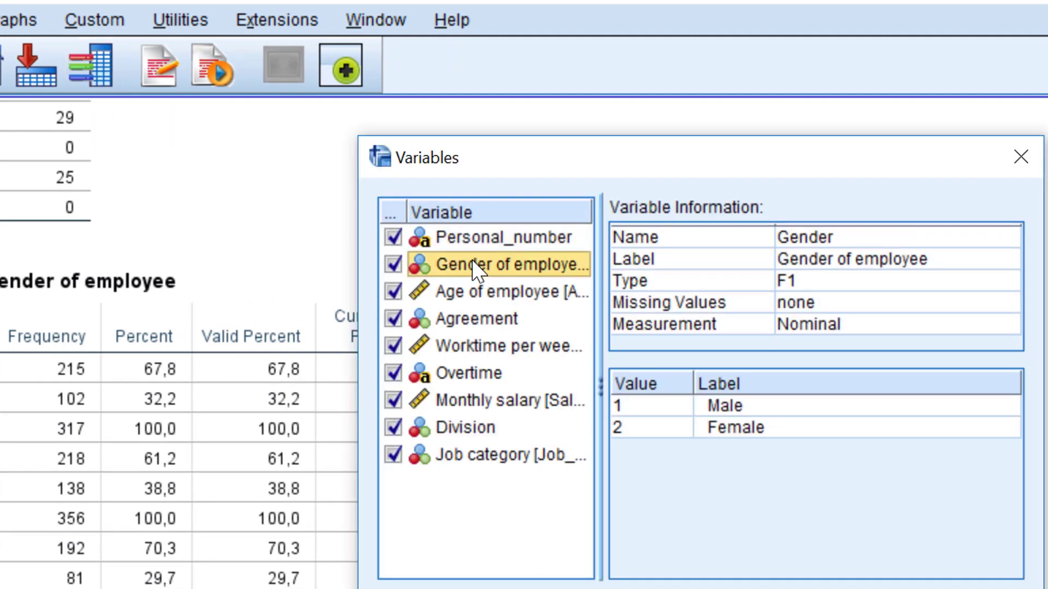
click(634, 405)
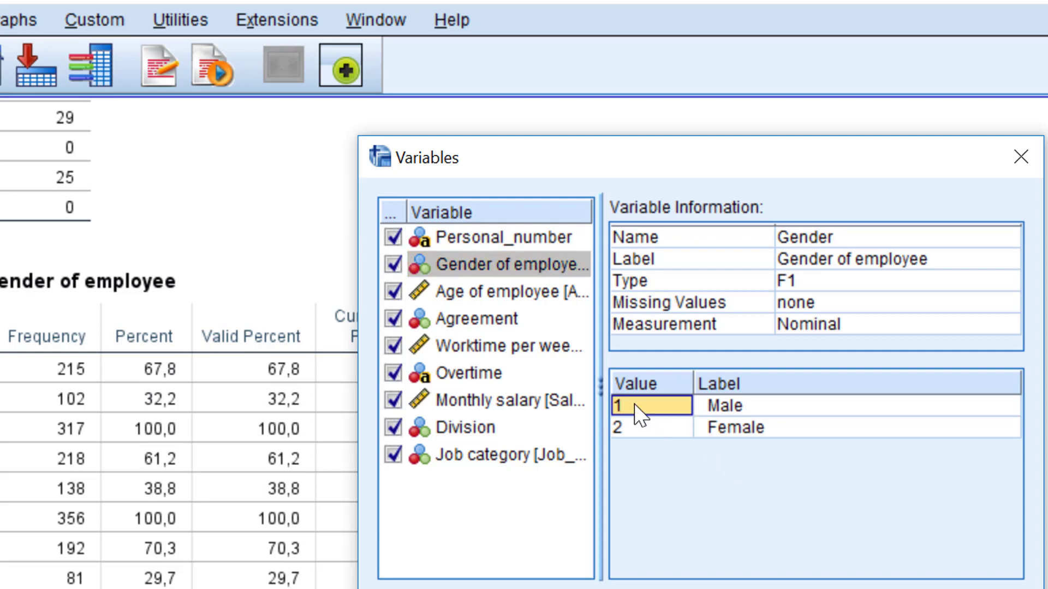
click(469, 434)
click(635, 494)
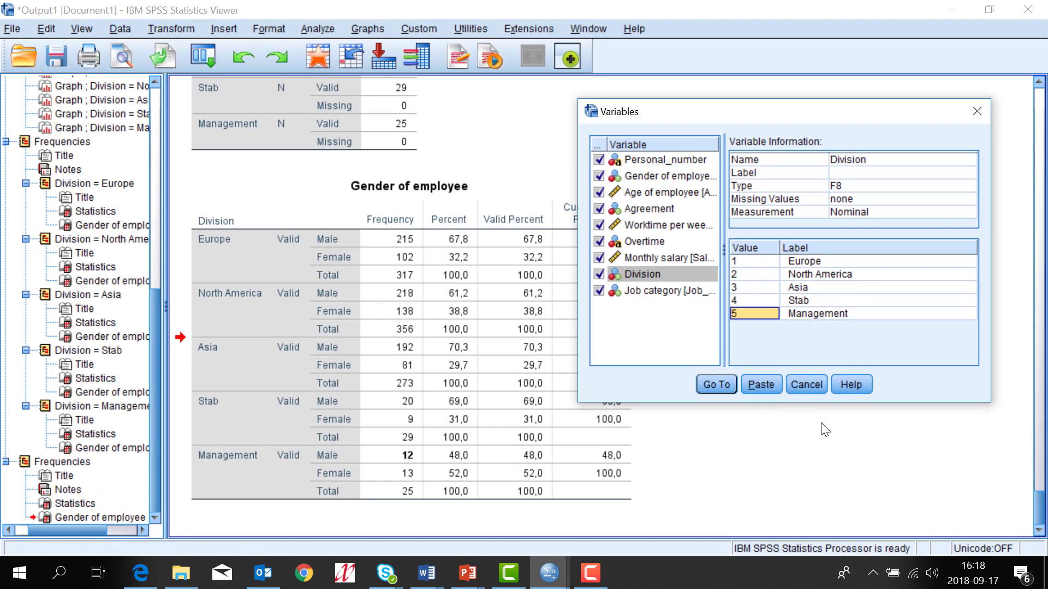
click(806, 385)
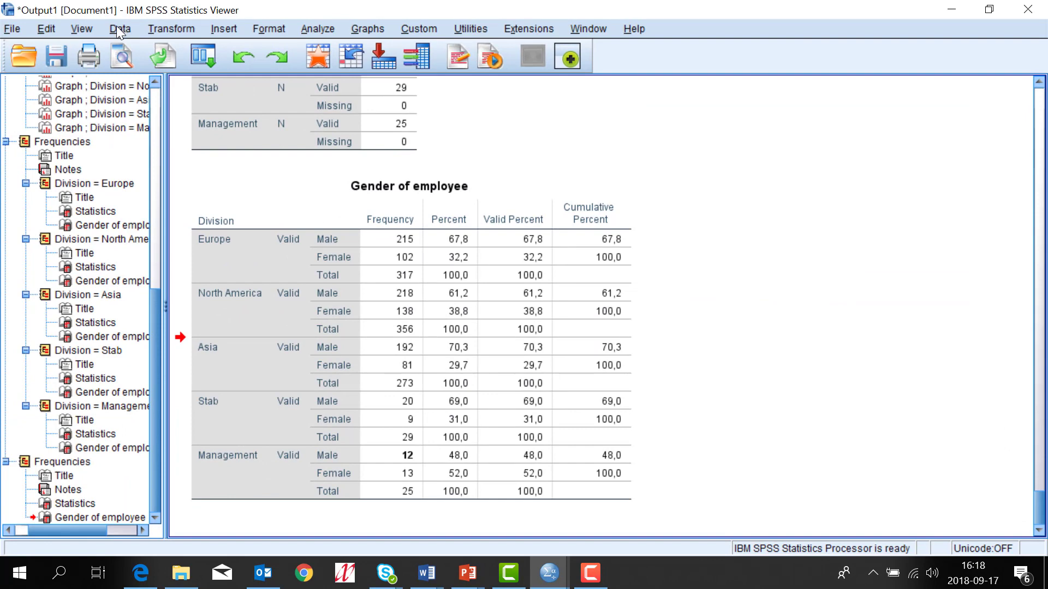
Step: In Select Cases, choose 'If condition is satisfied' and open the If... condition builder
click(120, 30)
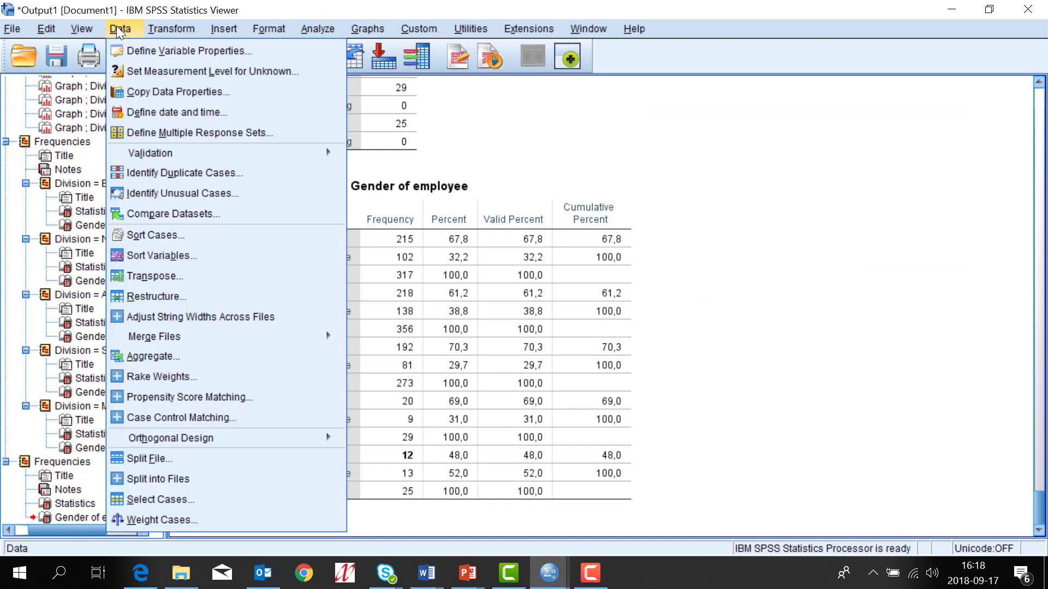
click(151, 500)
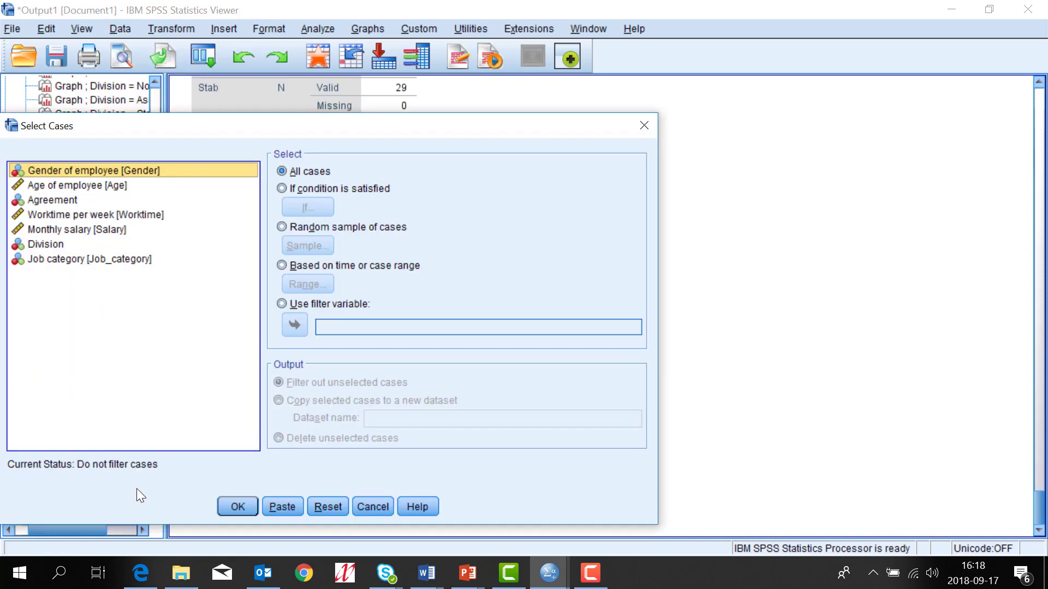
click(281, 189)
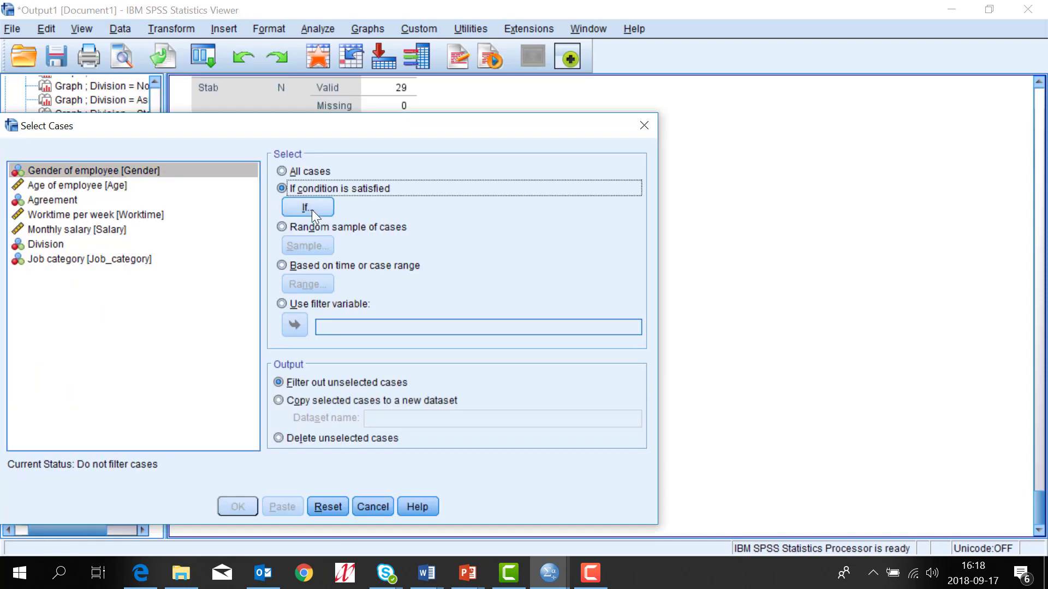
click(312, 209)
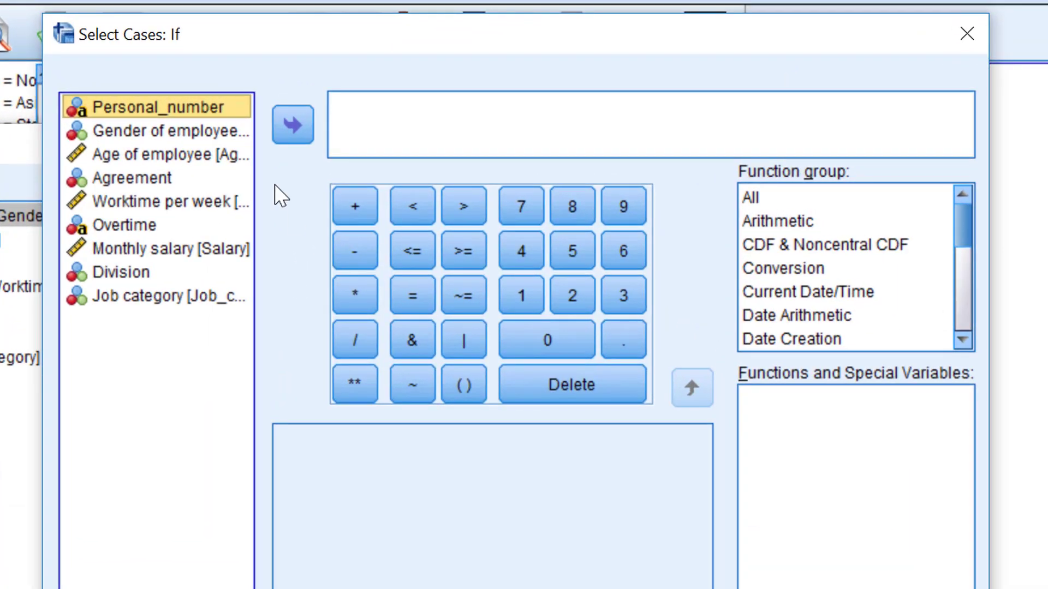
click(342, 115)
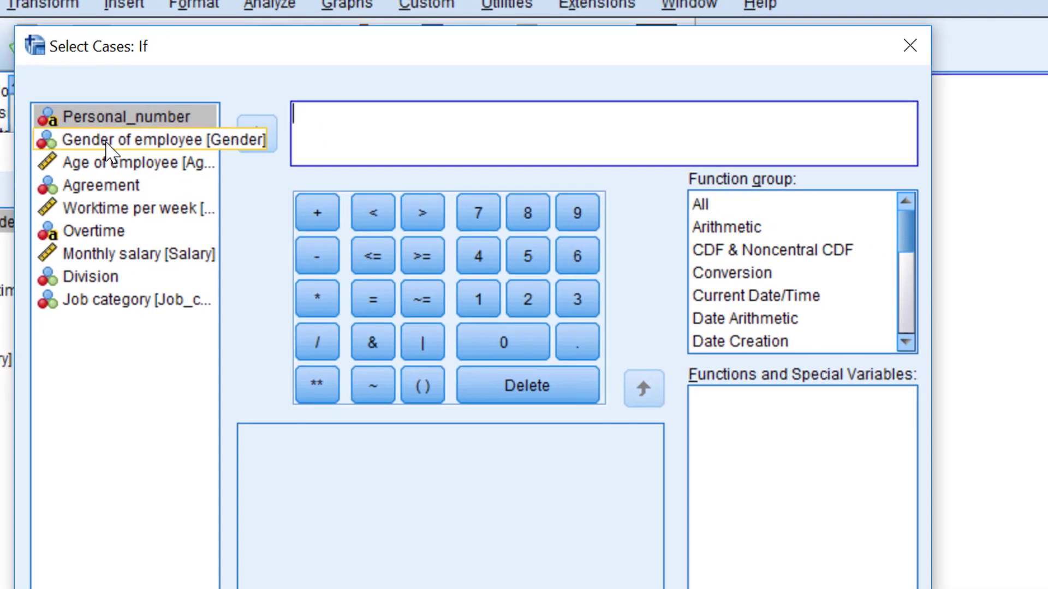
click(107, 142)
right_click(107, 143)
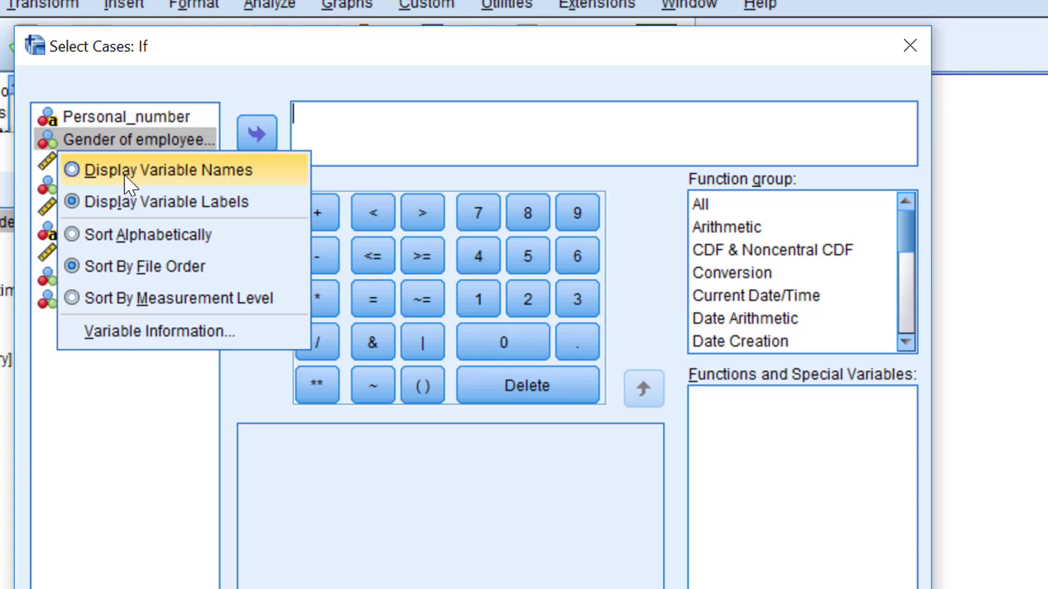
click(171, 333)
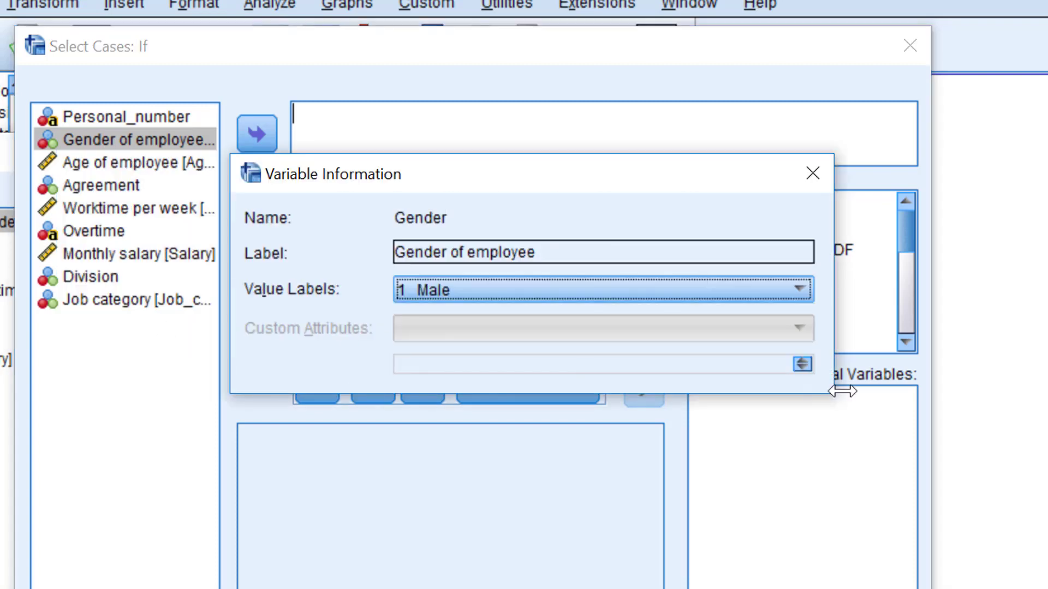
click(774, 301)
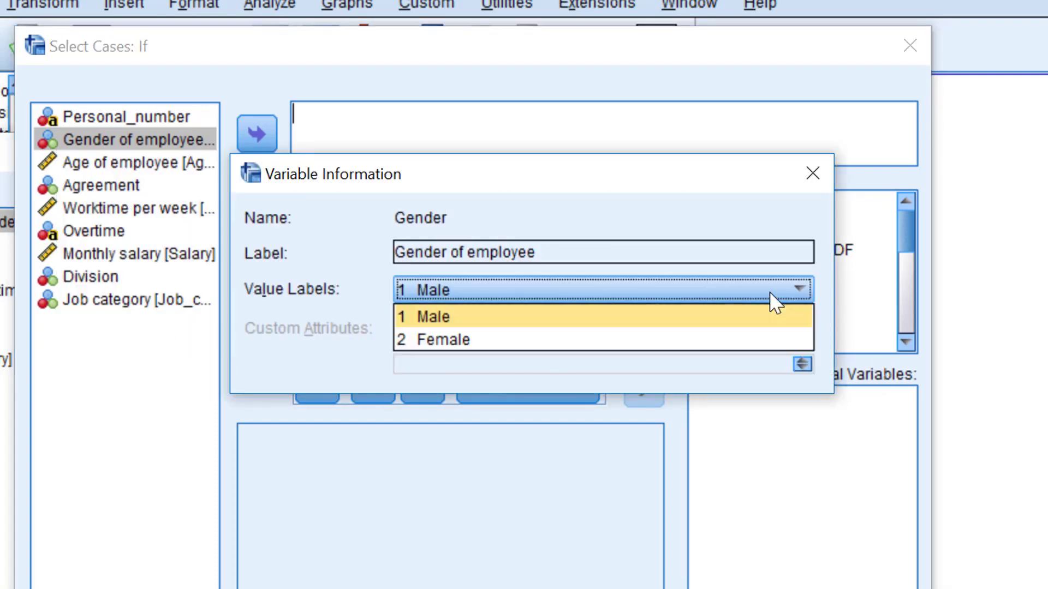
click(346, 112)
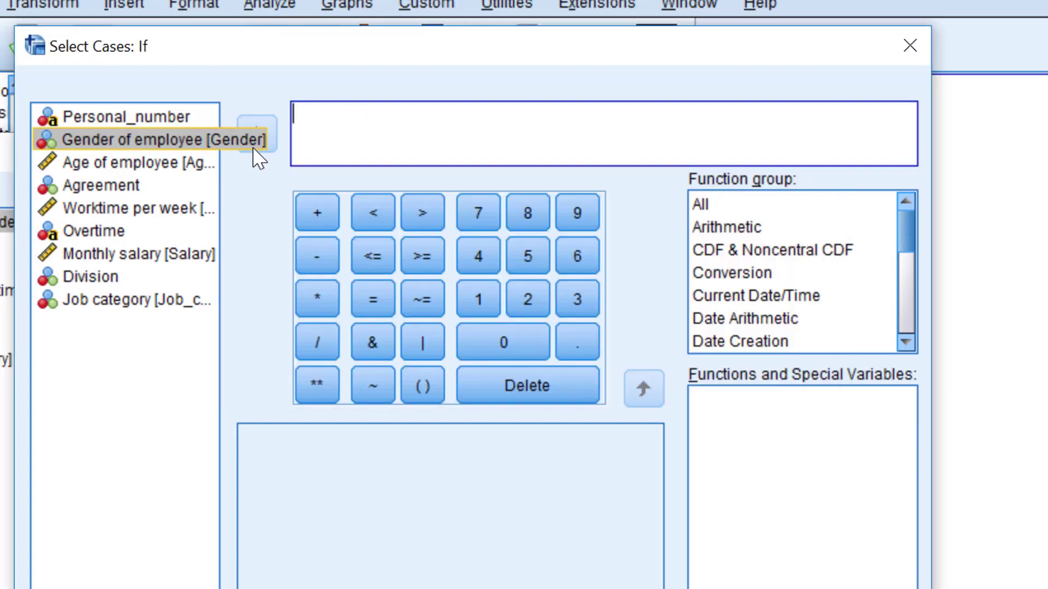
click(153, 139)
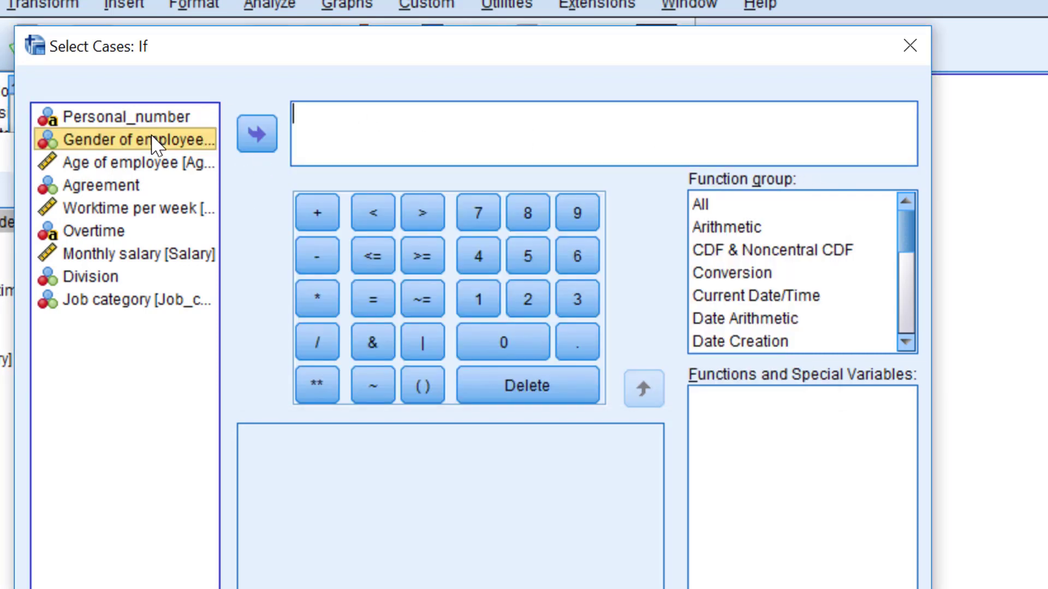
Step: Build the first part of the condition: Gender = 1 &
click(257, 134)
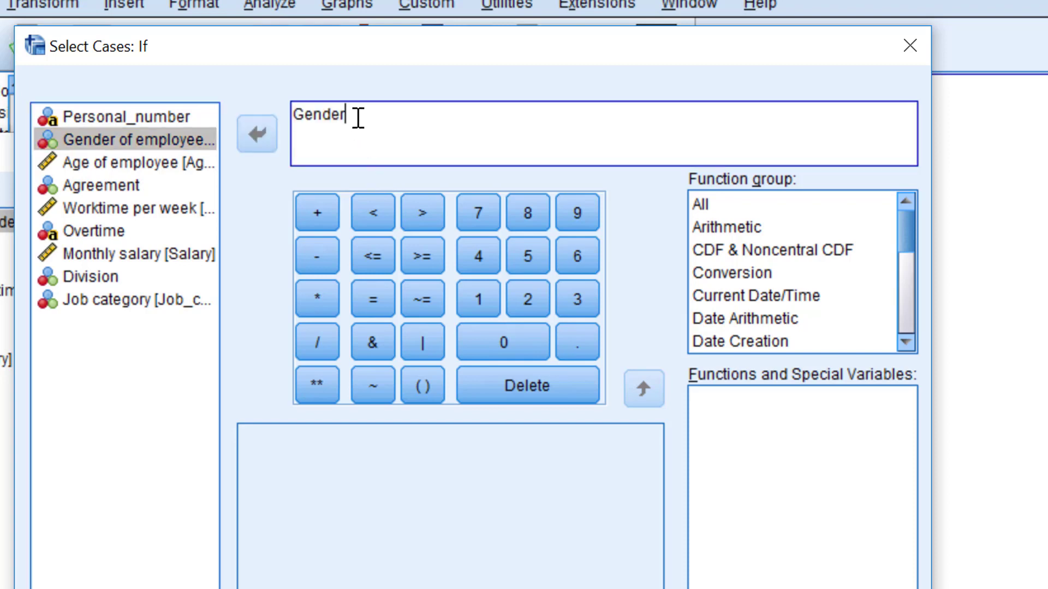
click(373, 299)
click(478, 307)
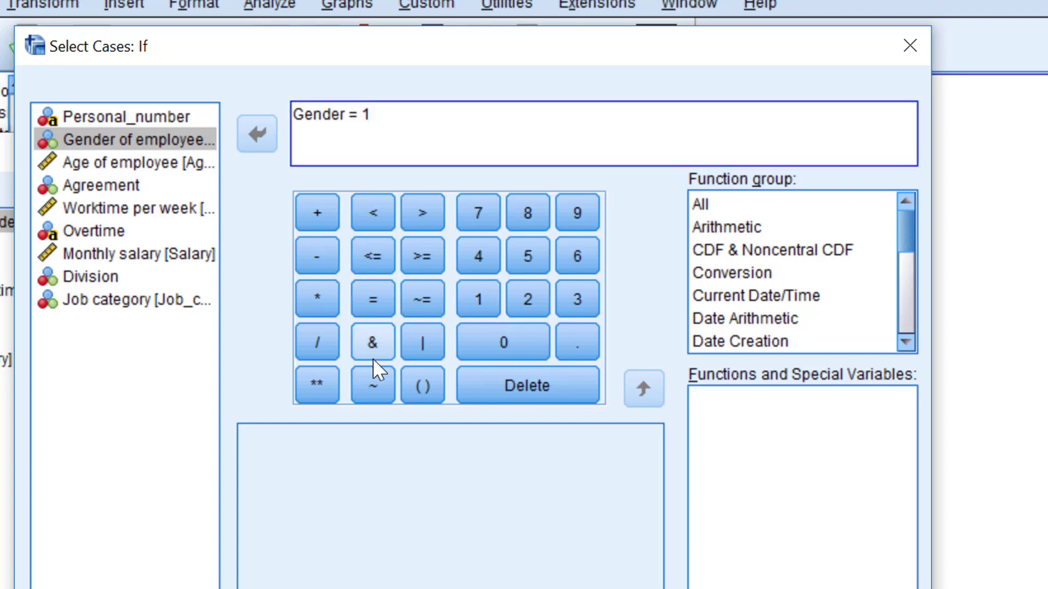
click(372, 342)
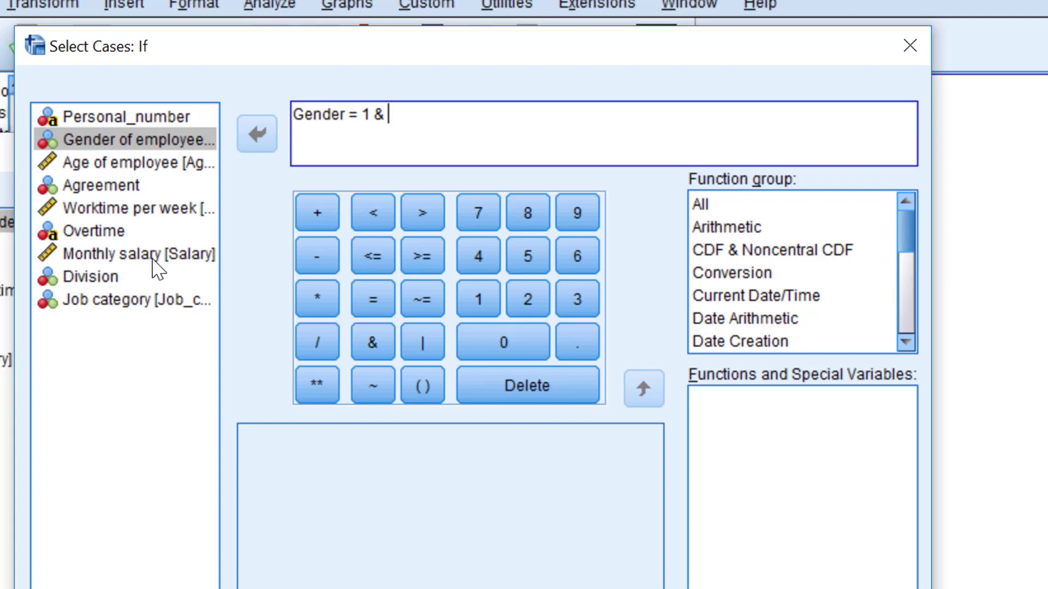
Step: Check the Division value labels to find the code for Management
right_click(214, 277)
click(206, 279)
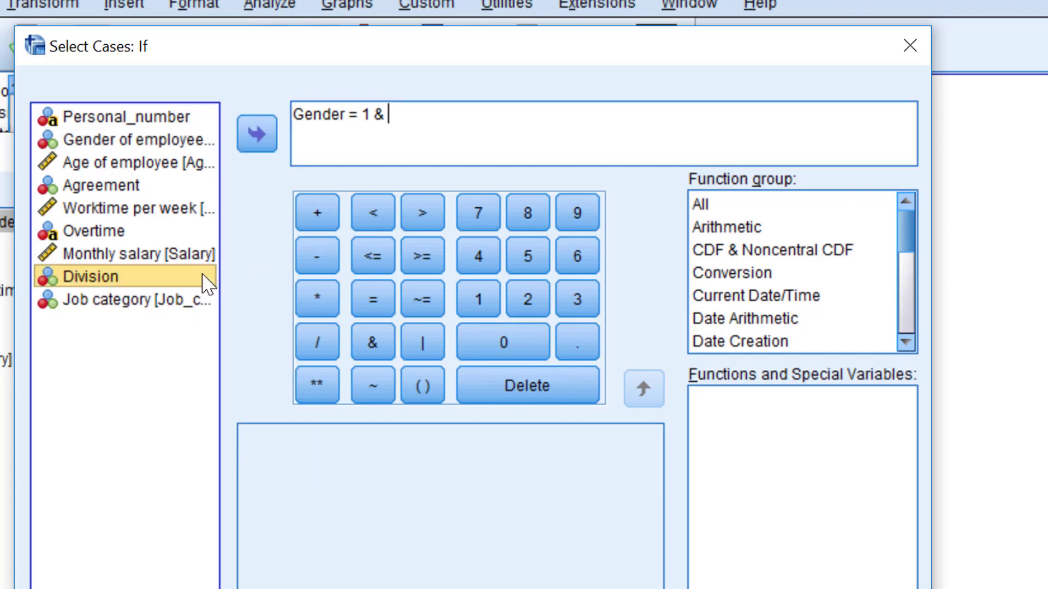
right_click(141, 279)
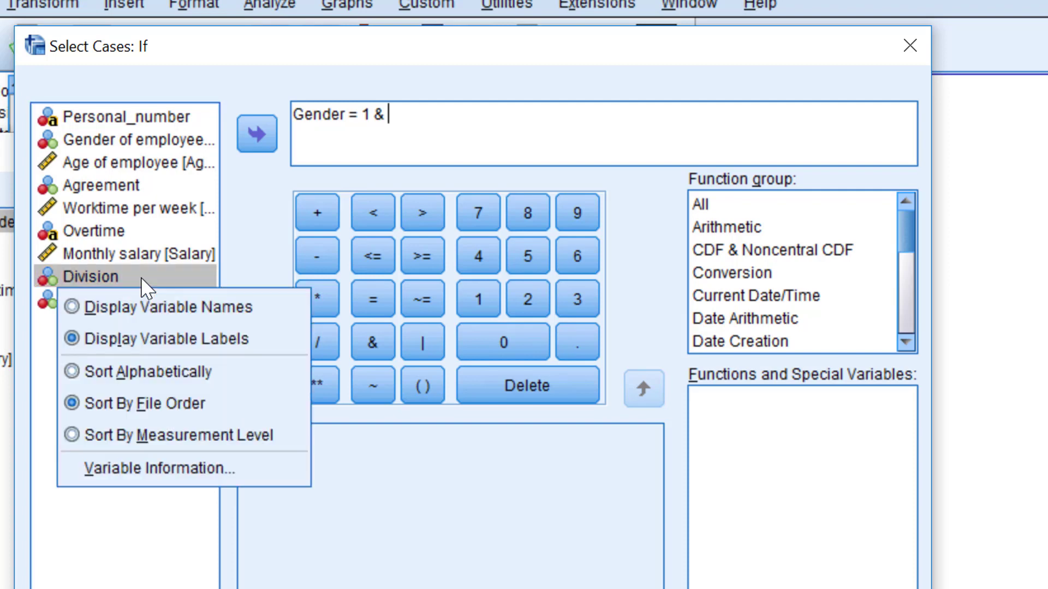
click(157, 469)
click(792, 292)
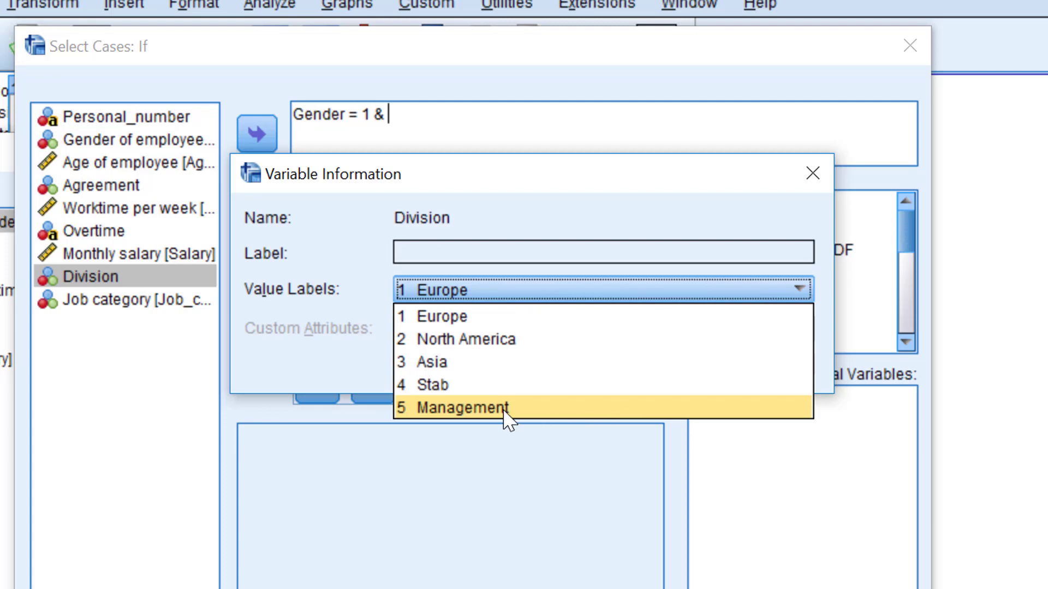
click(814, 177)
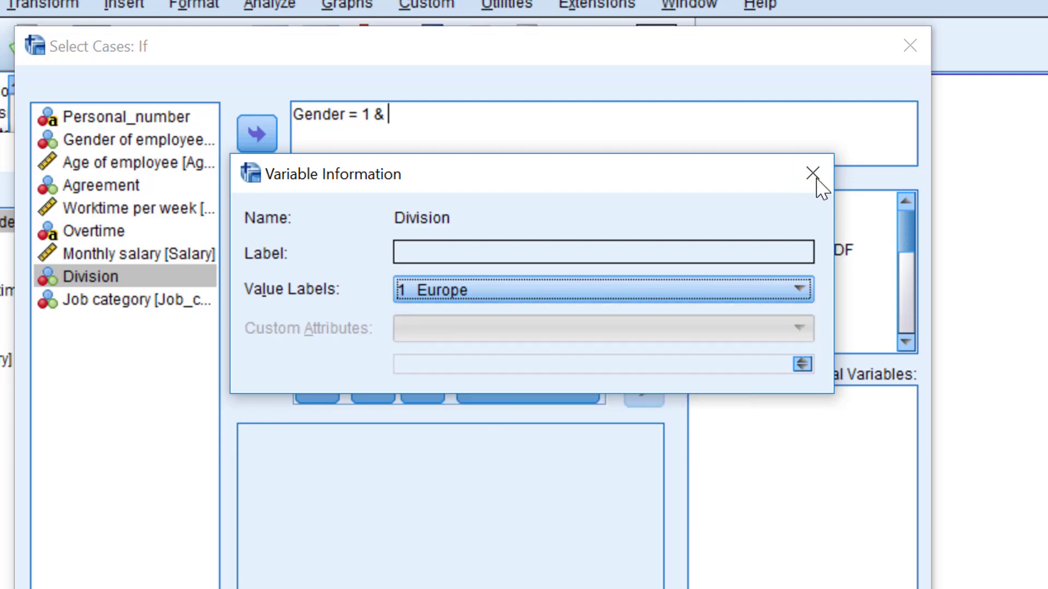
click(814, 178)
Step: Append Division = 5, replace & with 'and', and continue
click(252, 138)
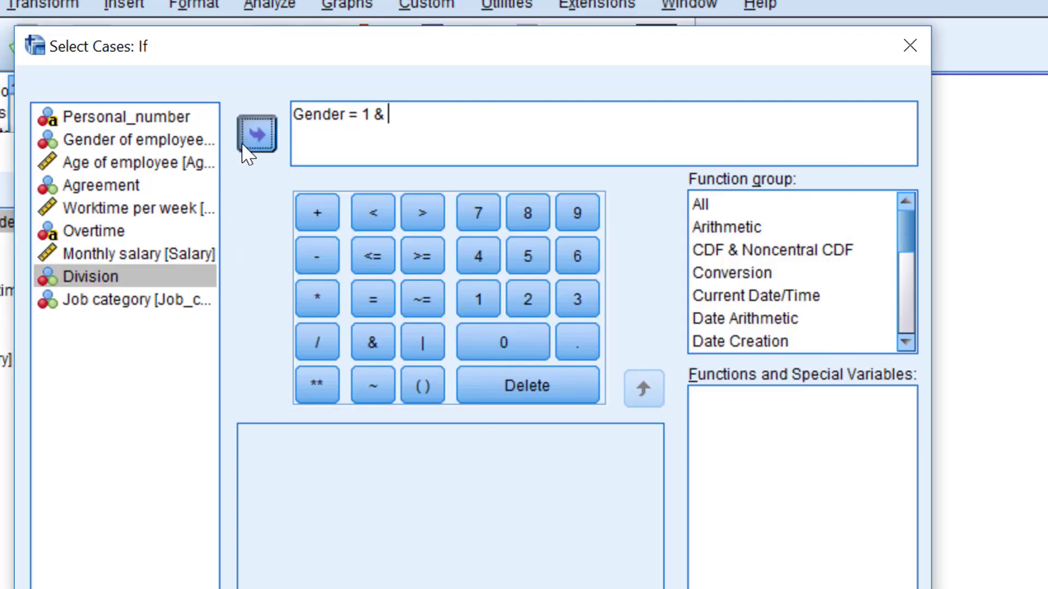
click(371, 297)
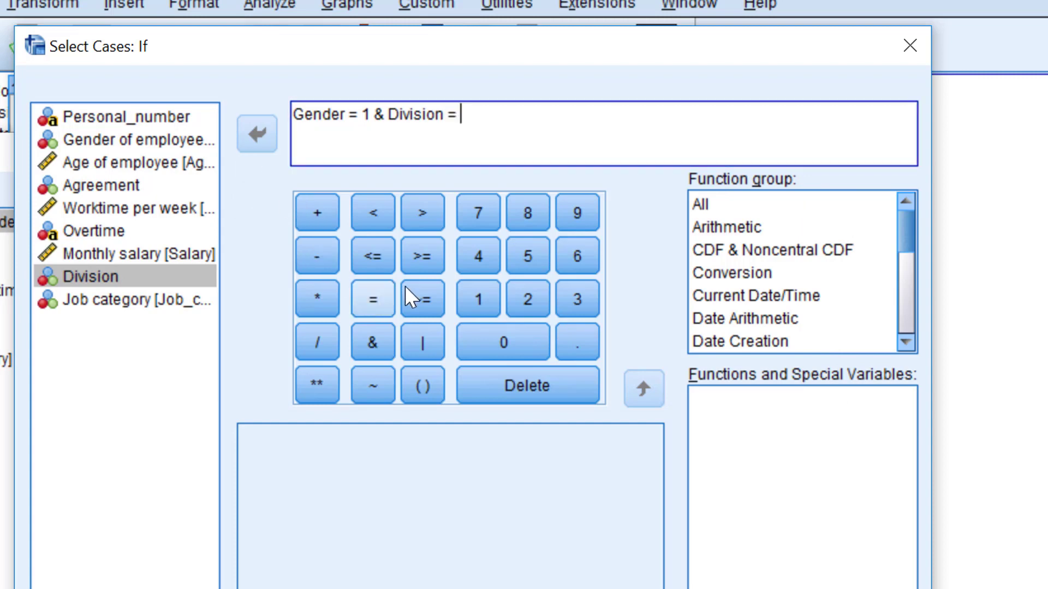
click(525, 256)
drag(375, 115, 382, 116)
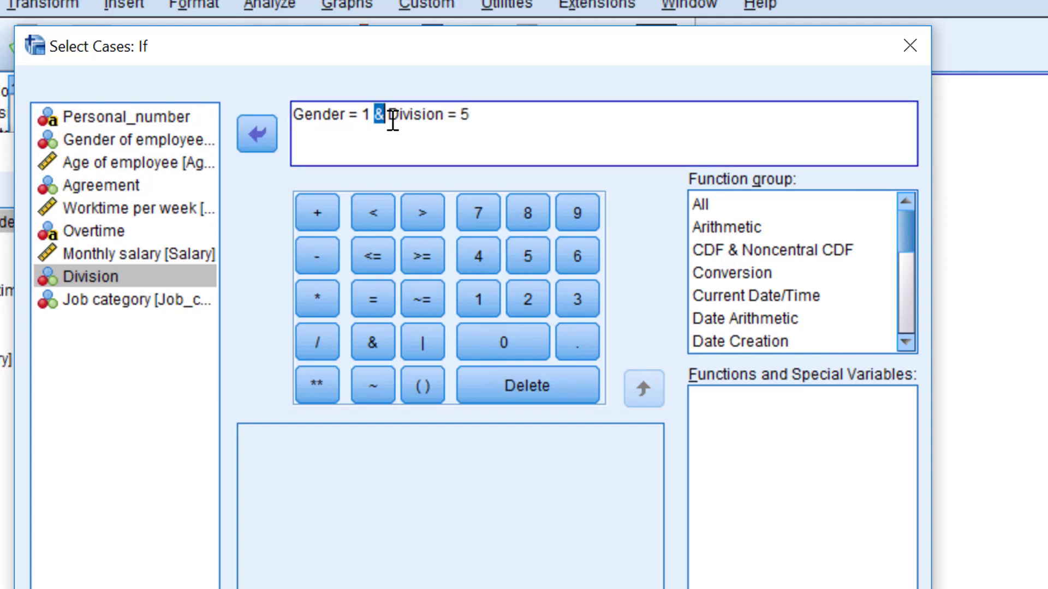
click(382, 115)
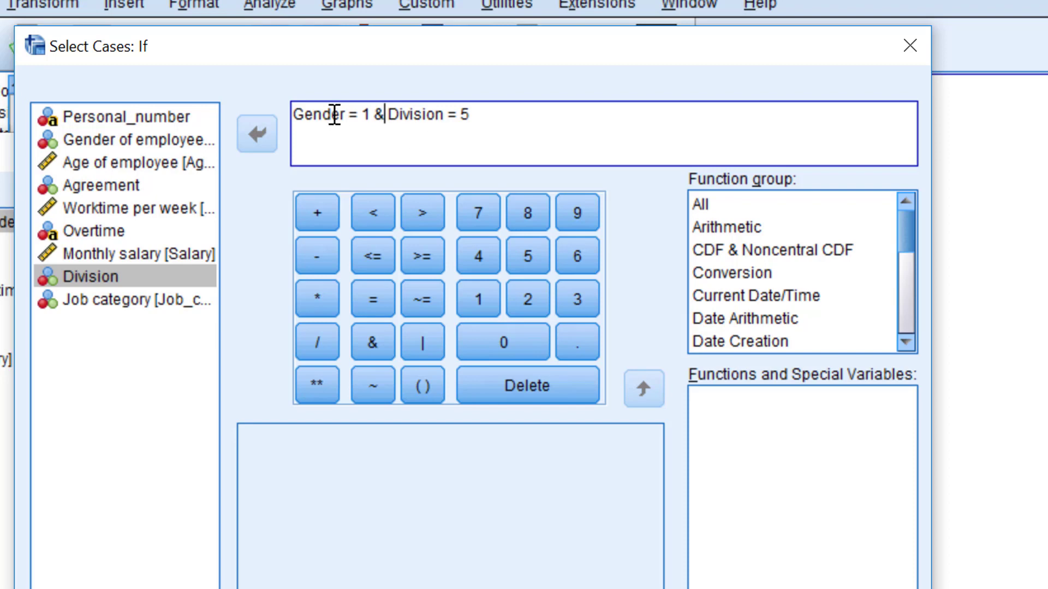
drag(375, 116, 382, 117)
text(and)
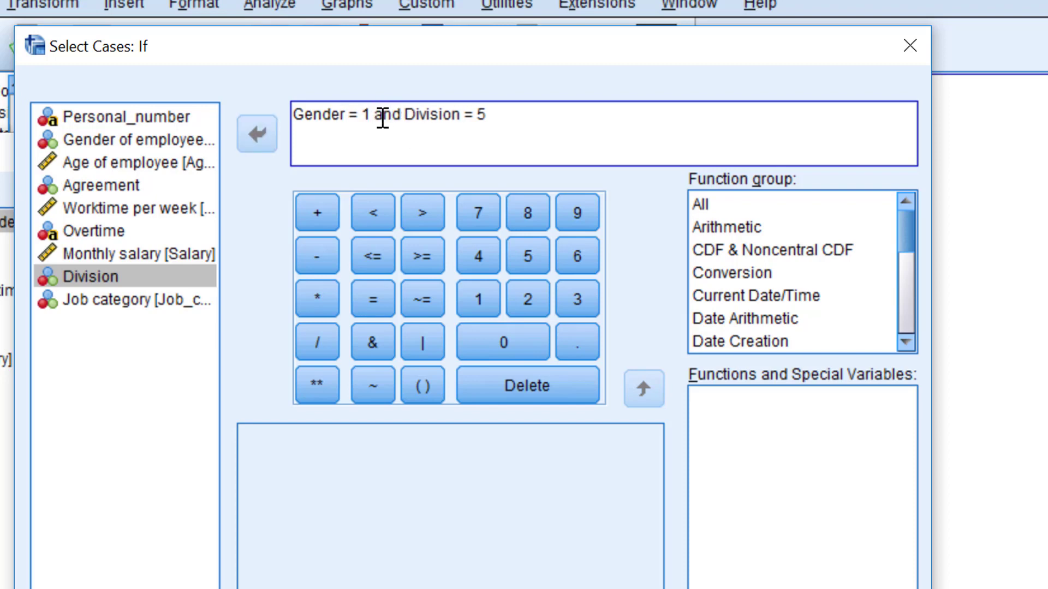
click(555, 115)
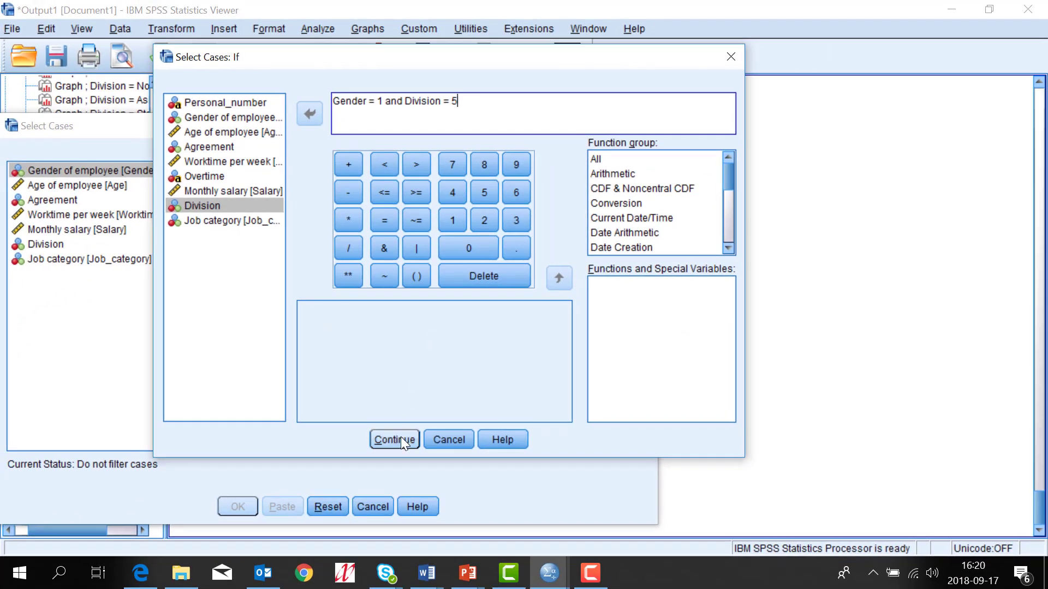
click(398, 438)
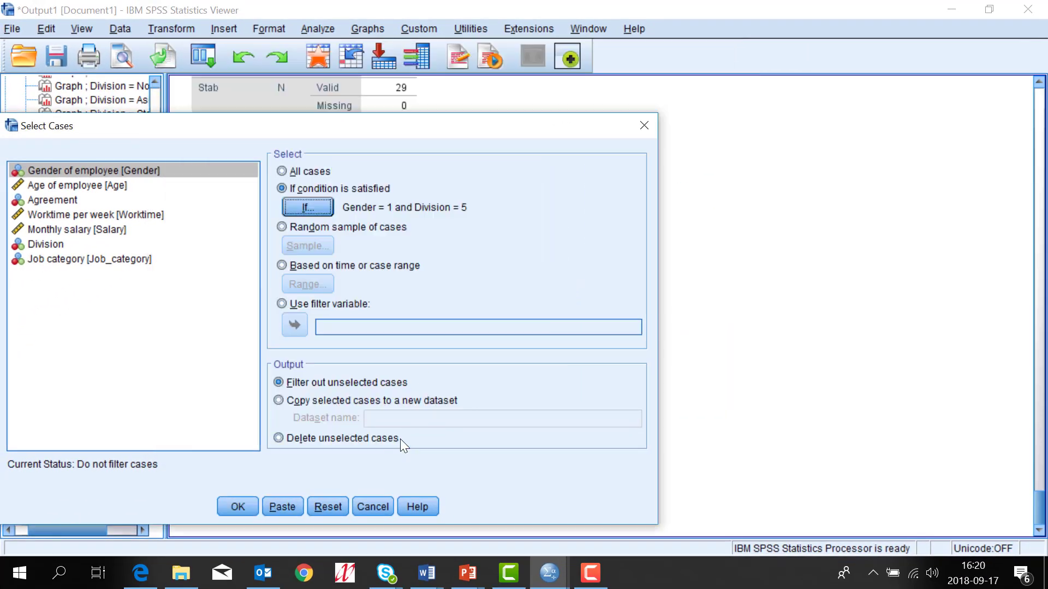
Step: Apply the male Management filter and switch to employee data.sav to see the filter_$ column
click(231, 505)
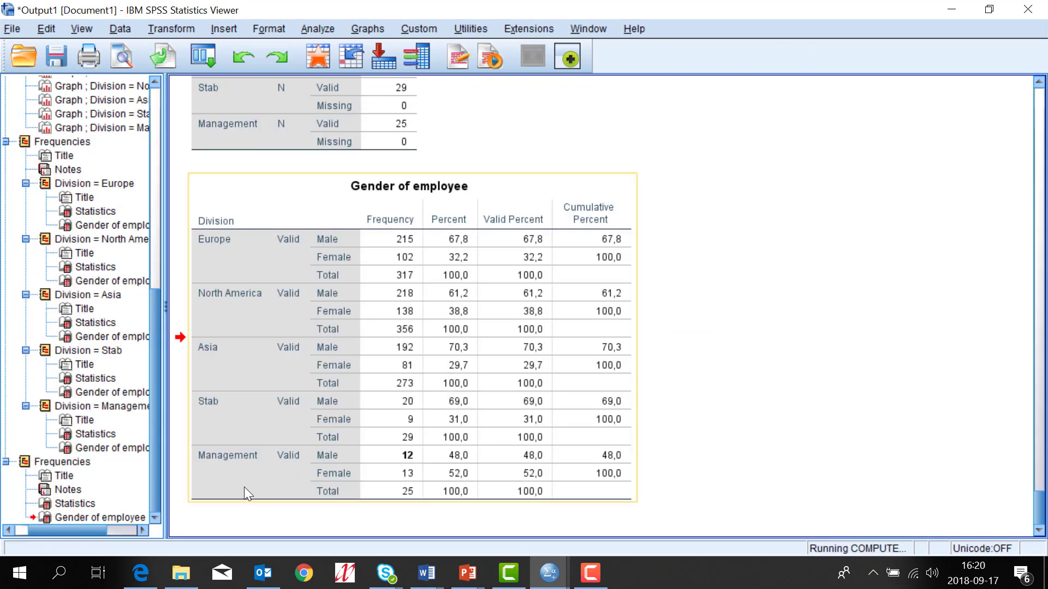
click(633, 28)
mouse_move(582, 28)
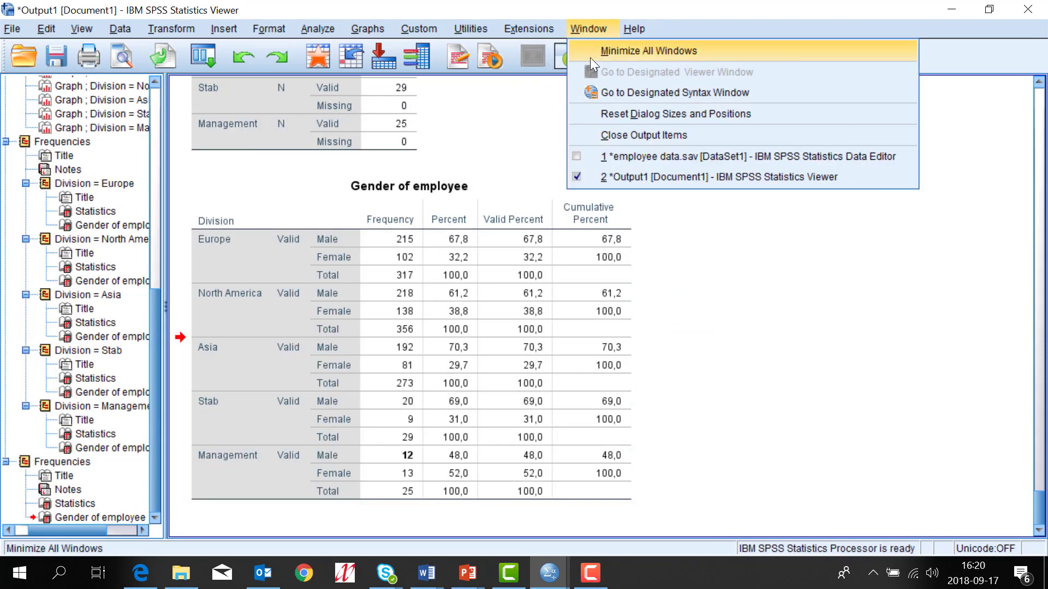
click(630, 156)
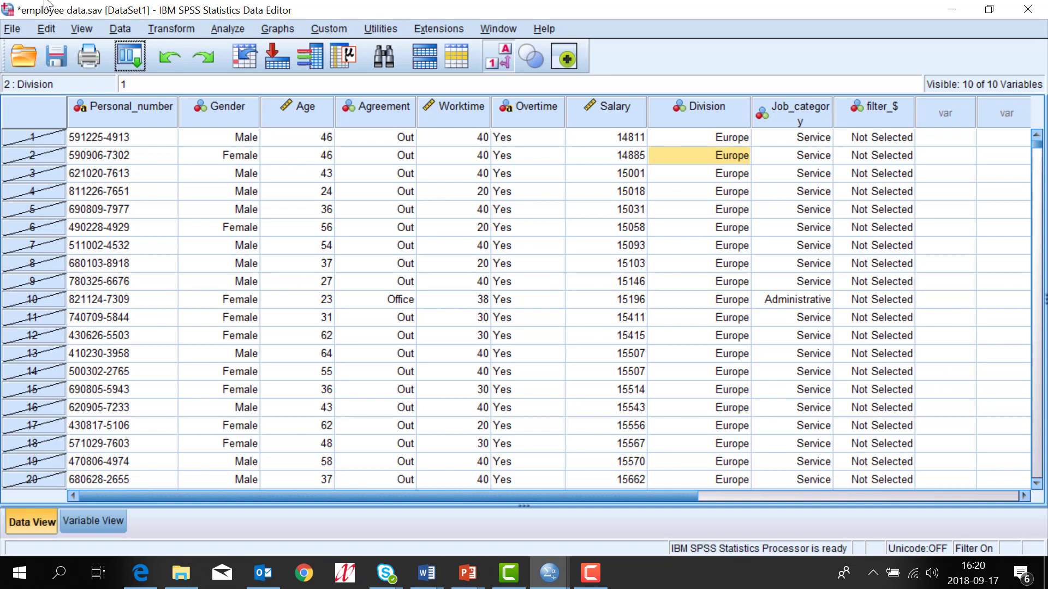
Step: Run Descriptives on Age and Monthly salary for the 12 filtered male Management employees
click(239, 30)
mouse_move(247, 64)
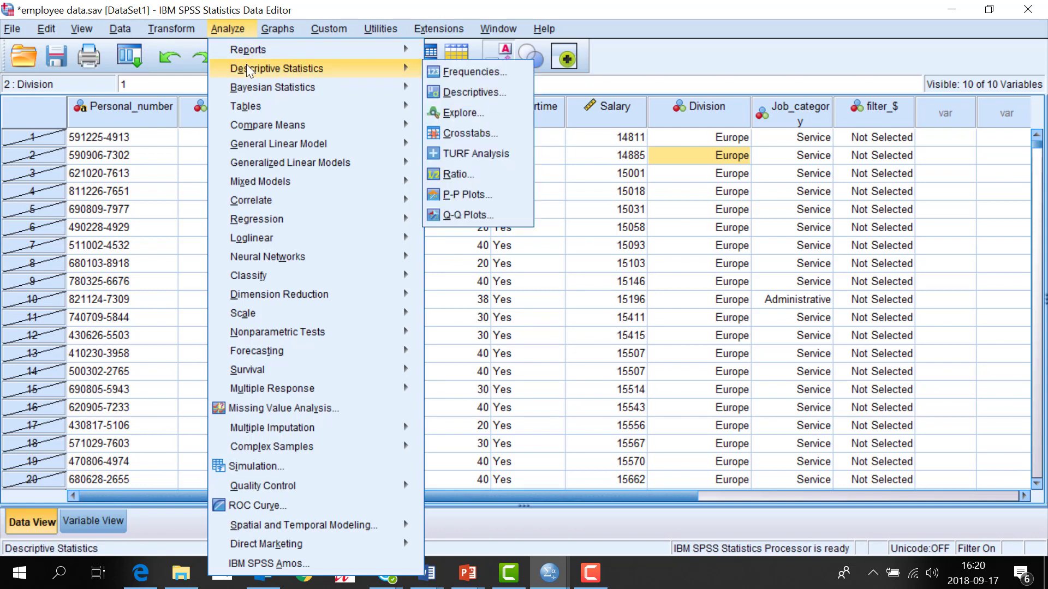
click(434, 88)
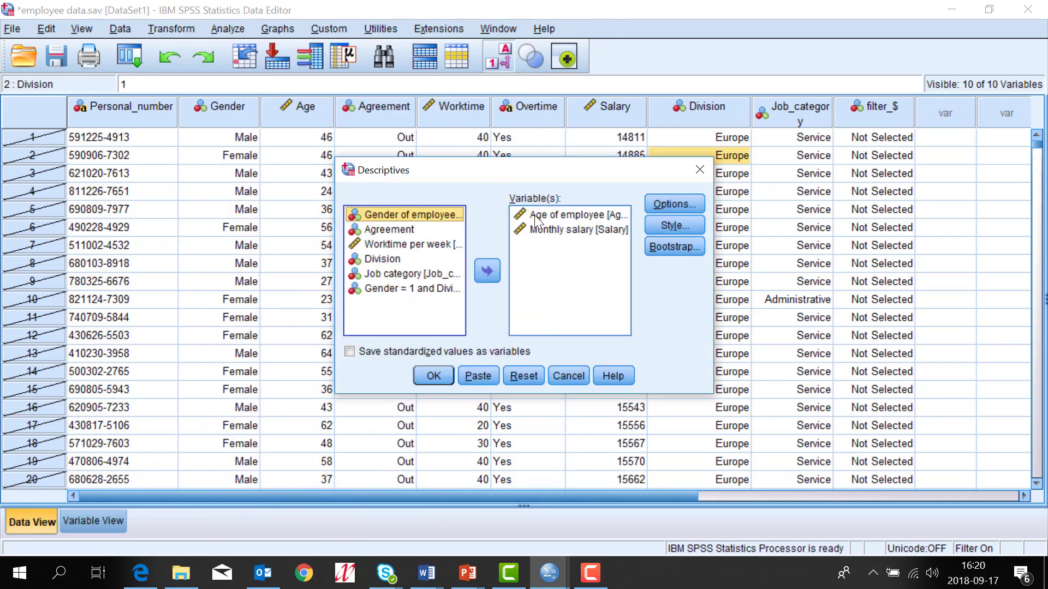
click(429, 380)
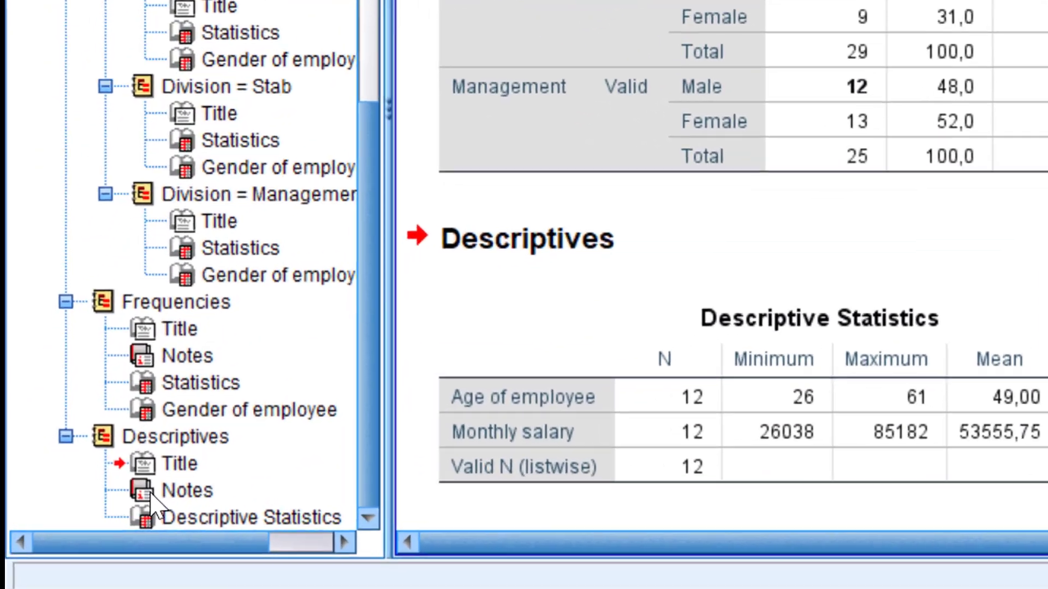
Step: Bold the Filter value in the Descriptives Notes table, then hide the Notes table via the outline
click(151, 492)
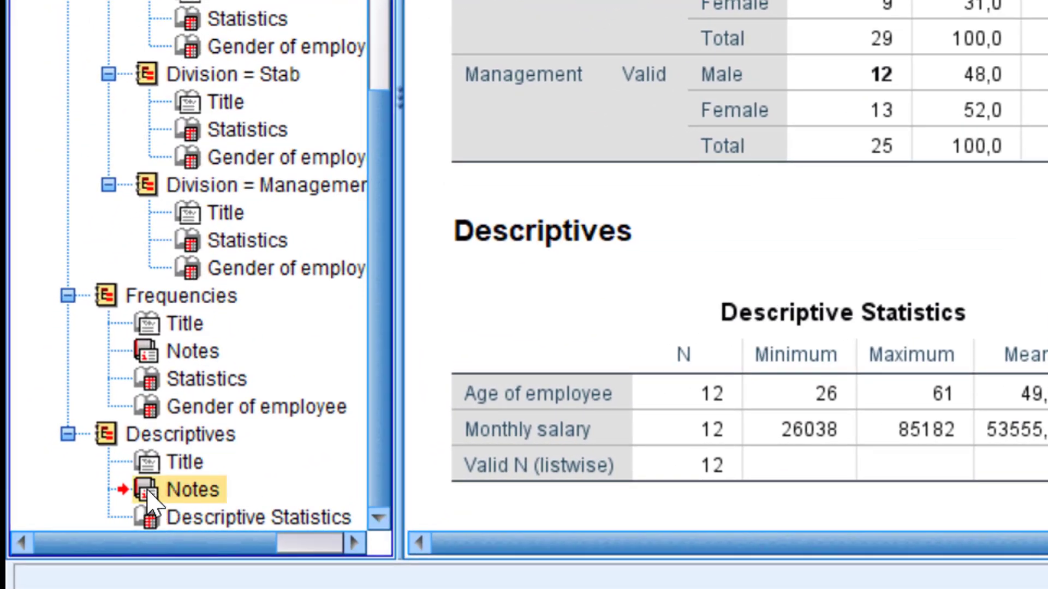
double_click(147, 494)
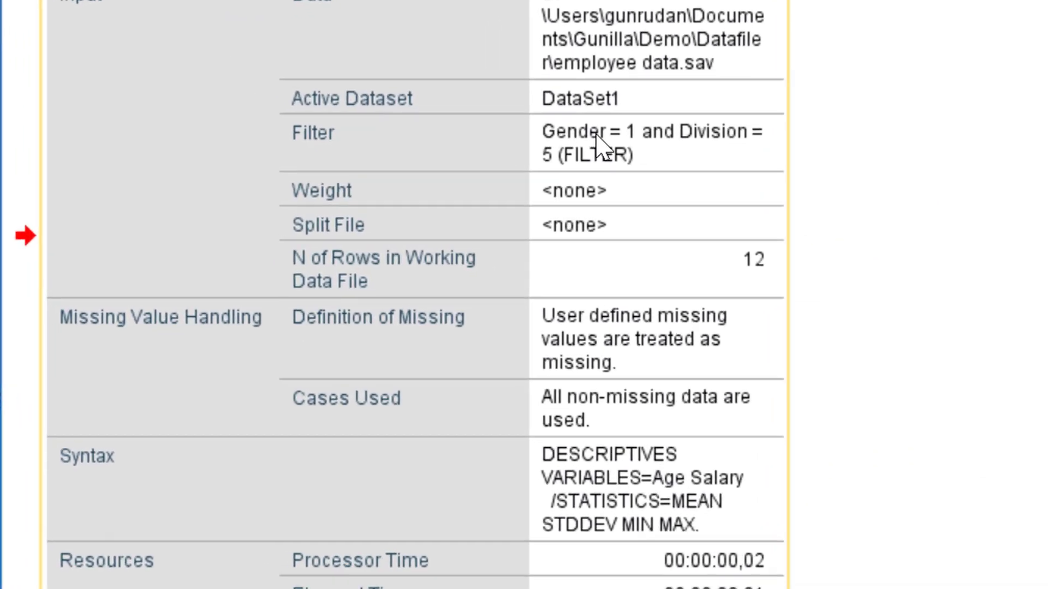
double_click(608, 39)
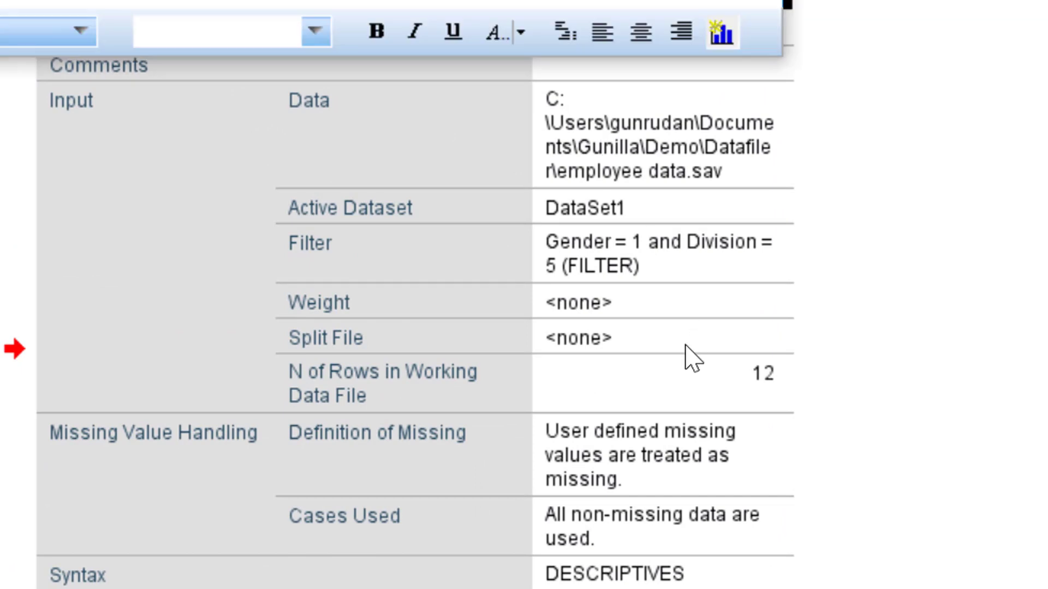
click(619, 154)
click(377, 32)
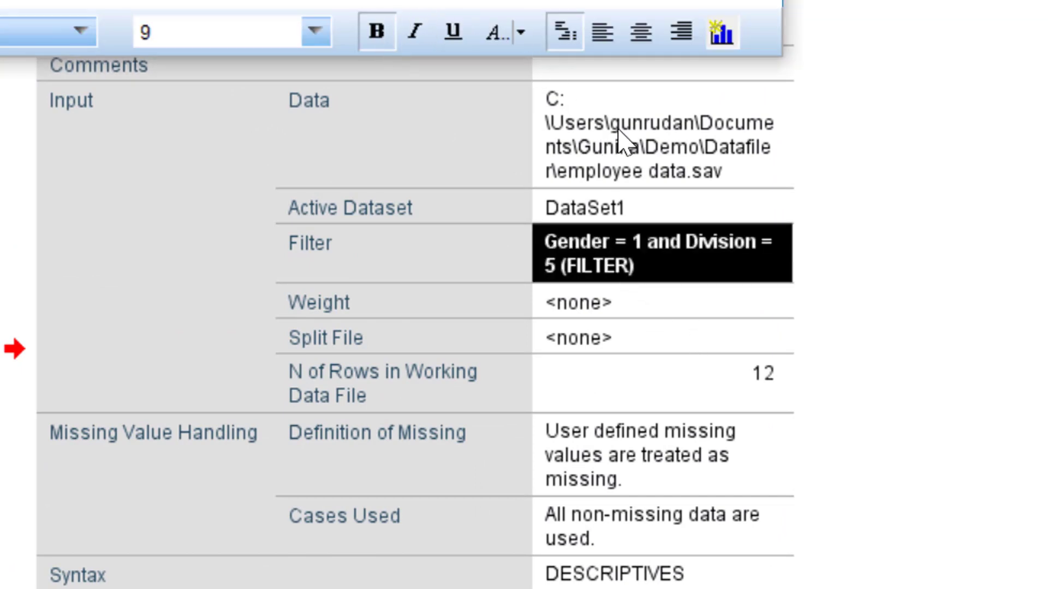
click(1031, 464)
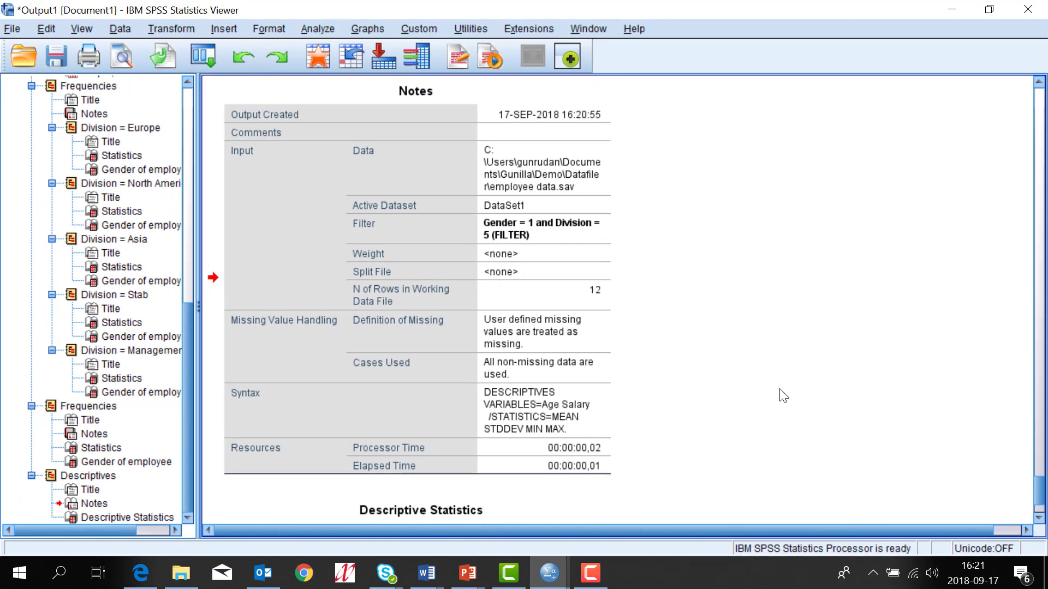
scroll(639, 405, down, 3)
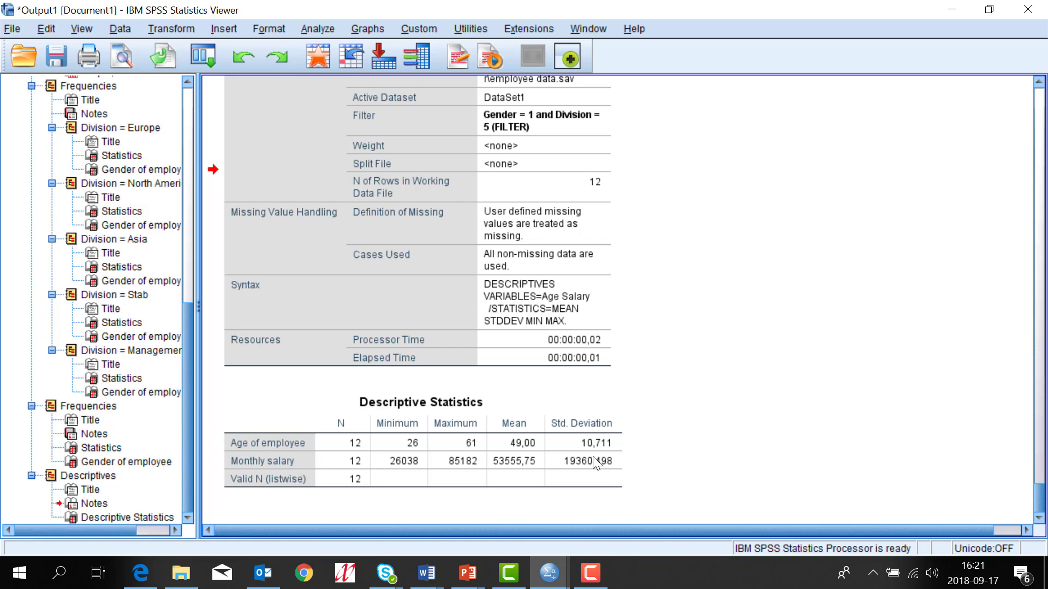
double_click(75, 505)
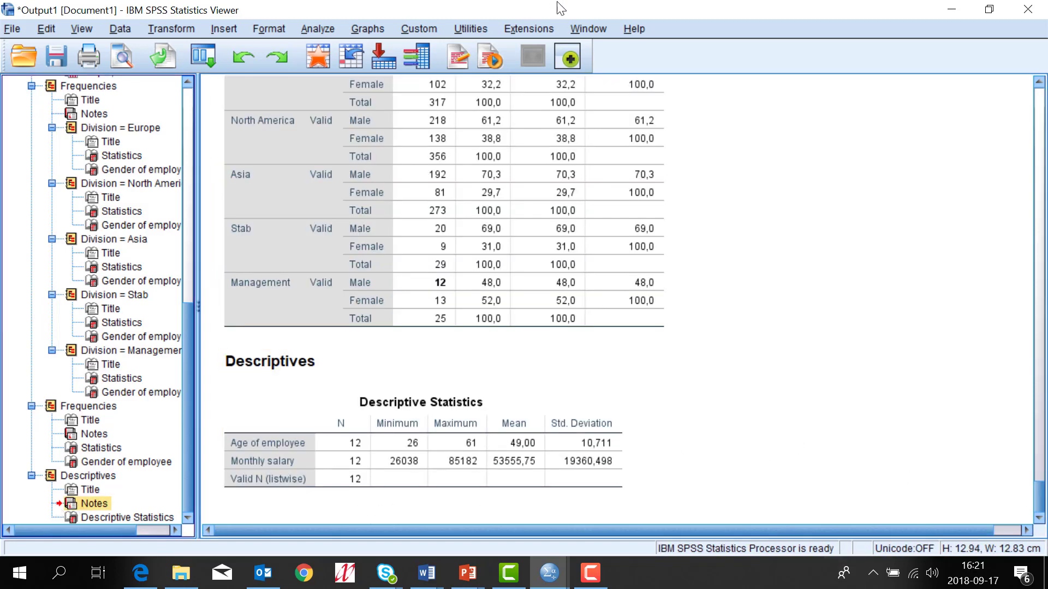
Step: Switch to employee data.sav and open the filter_$ variable in Variable View
click(598, 29)
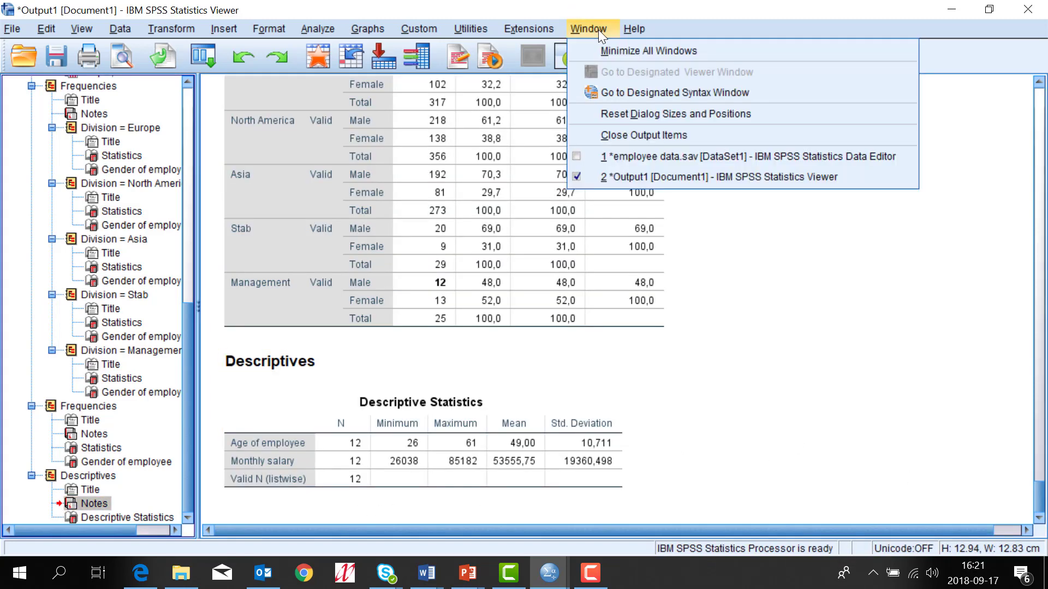
click(648, 144)
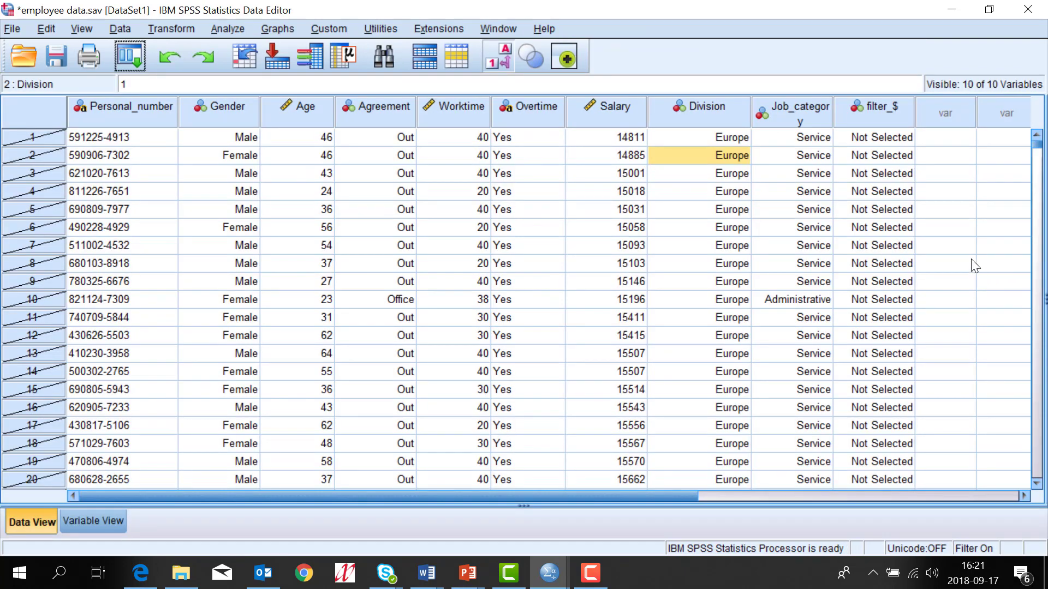
click(880, 111)
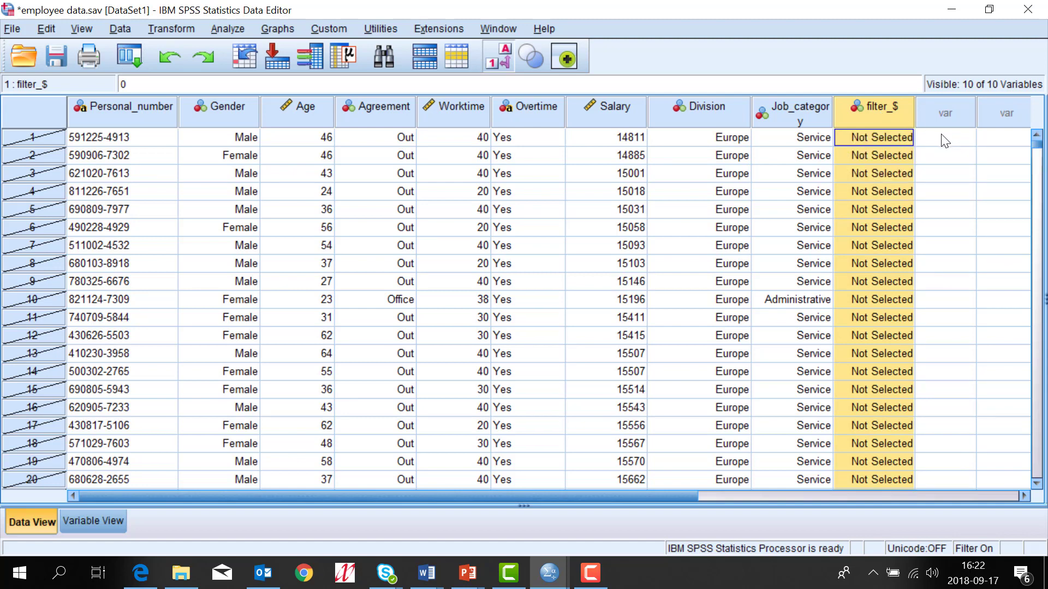
double_click(862, 108)
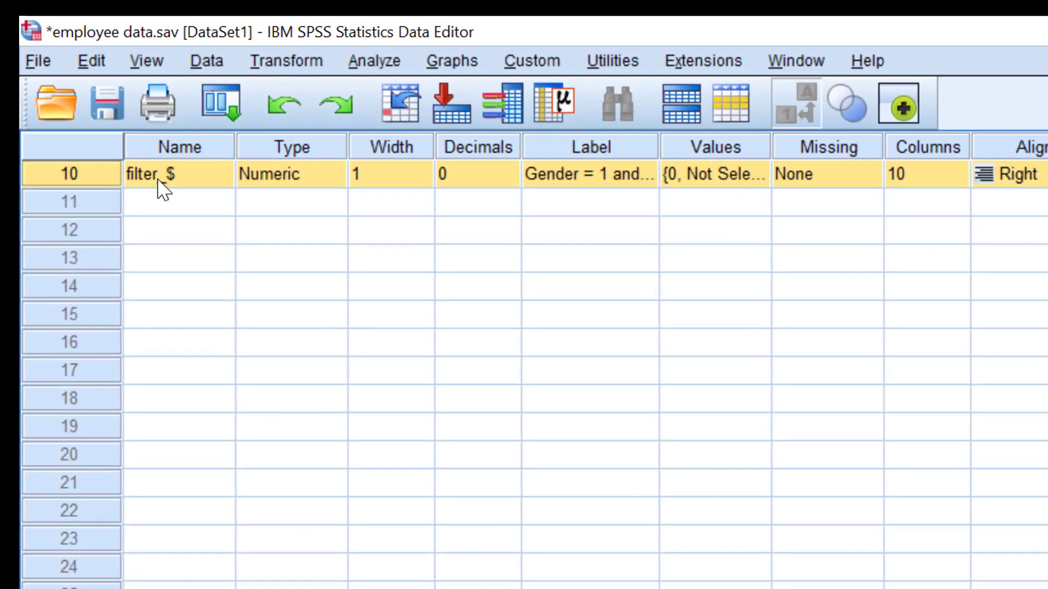
Step: Rename filter_$ to male_management and widen the Name column to fit it
click(185, 180)
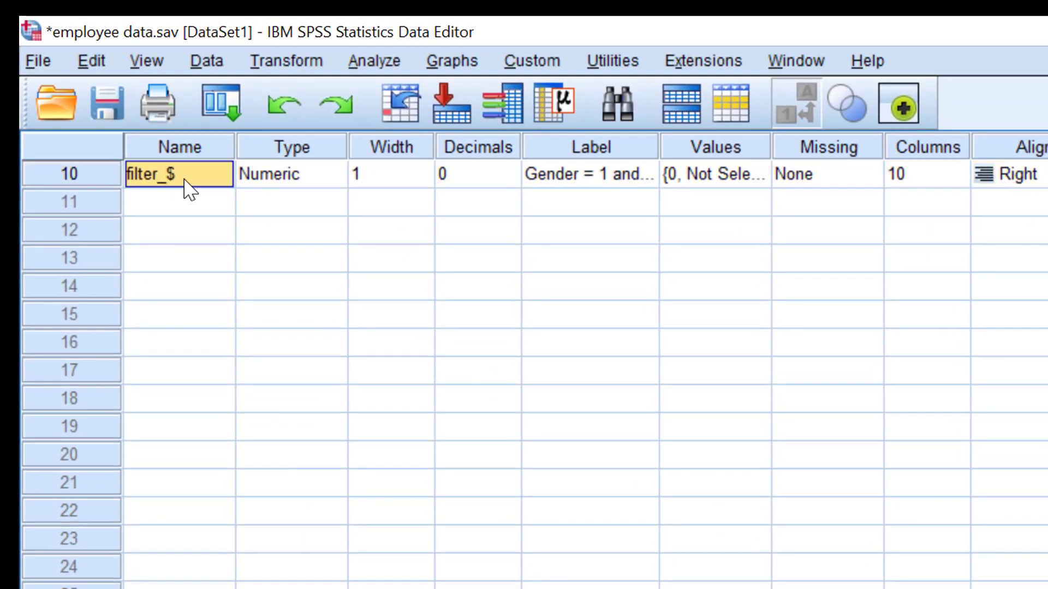
double_click(185, 188)
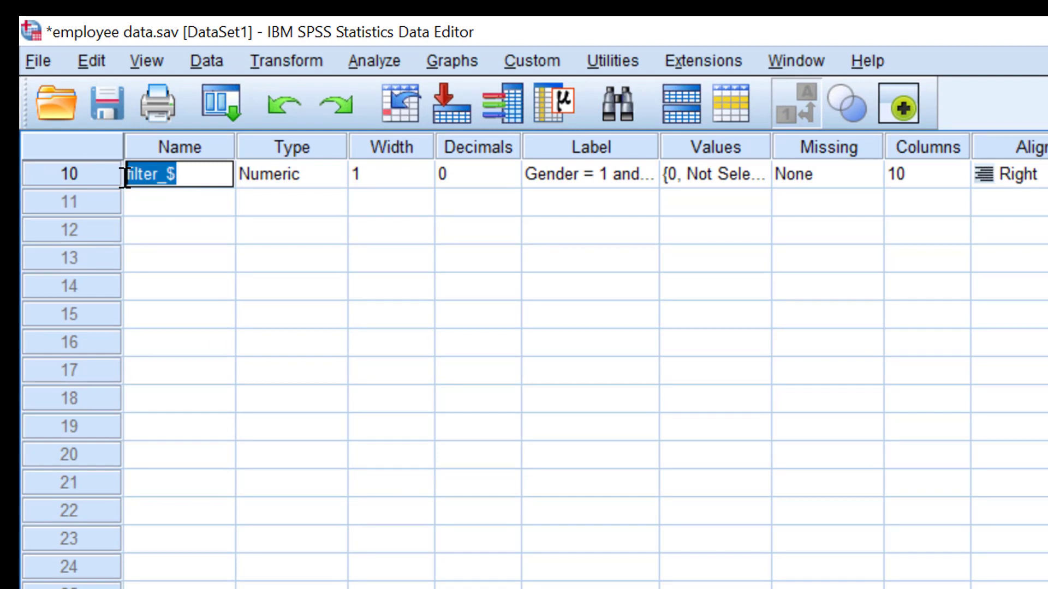
text(male)
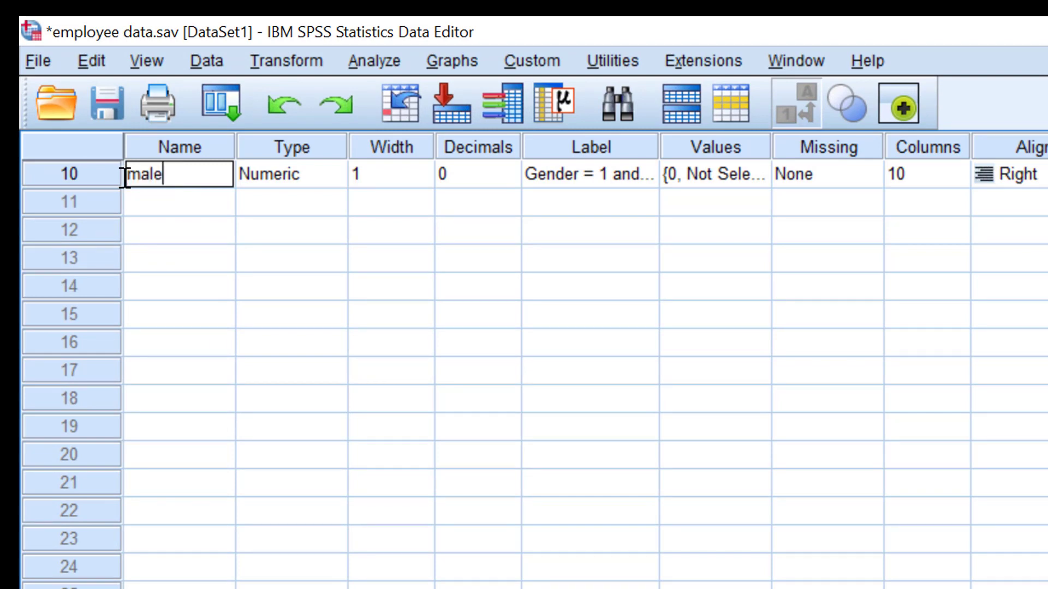
text(_management)
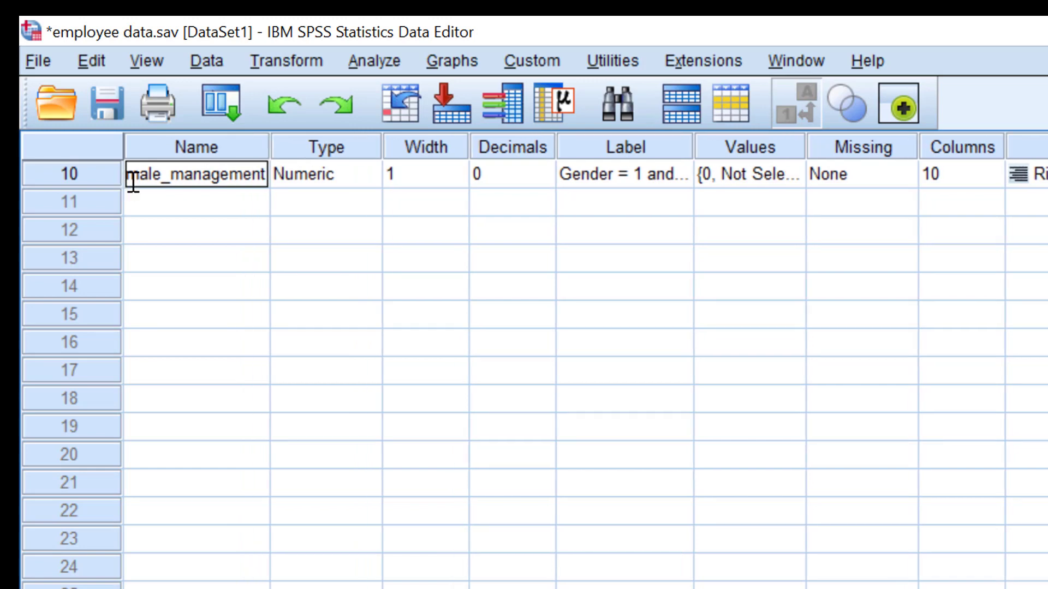
drag(267, 145, 276, 146)
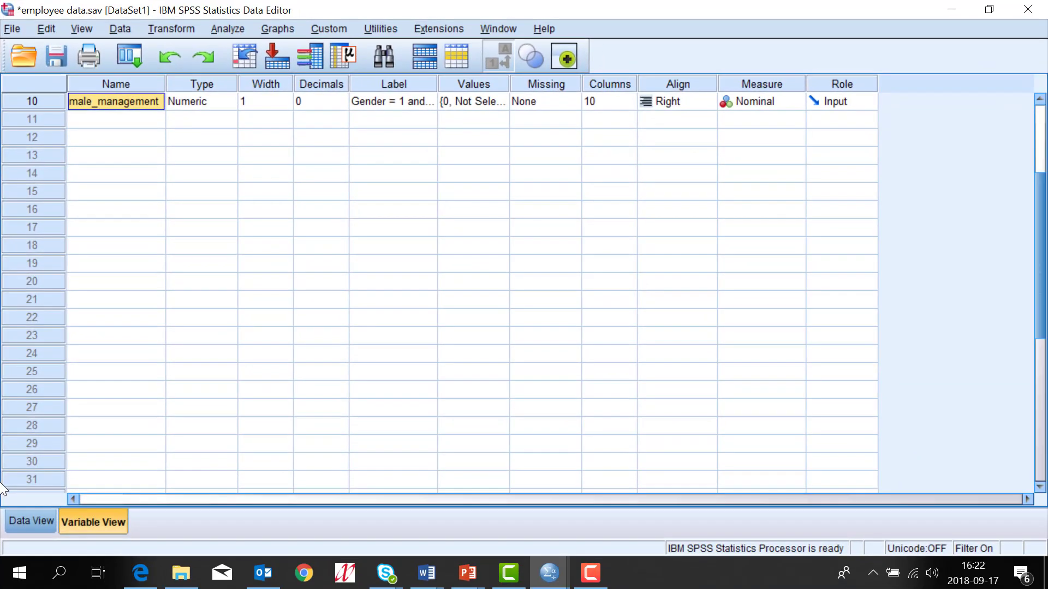
Step: Back in Data View, sort cases descending by male_management
click(25, 523)
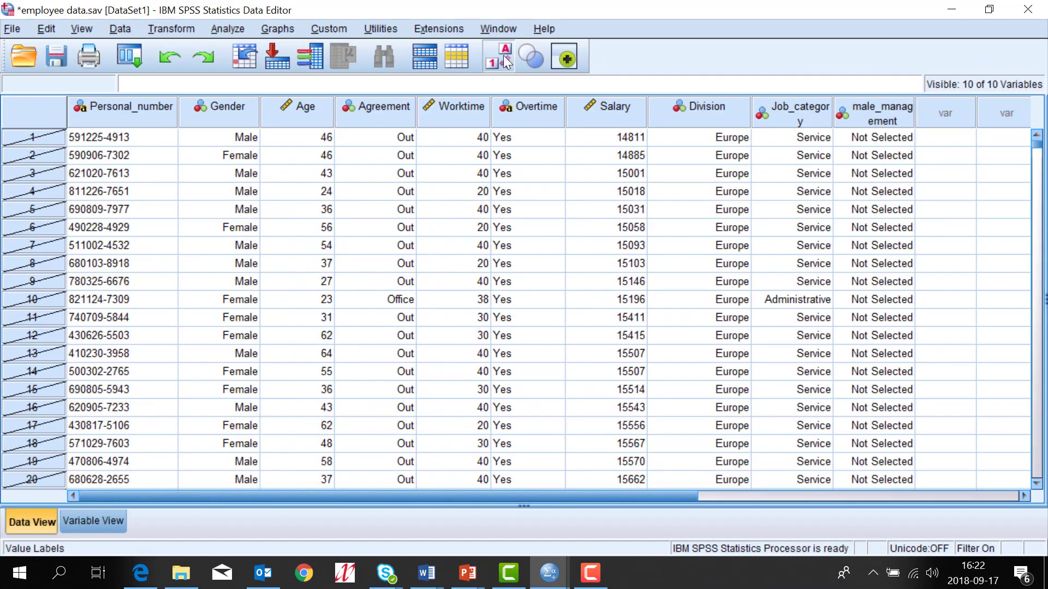
click(885, 113)
right_click(885, 112)
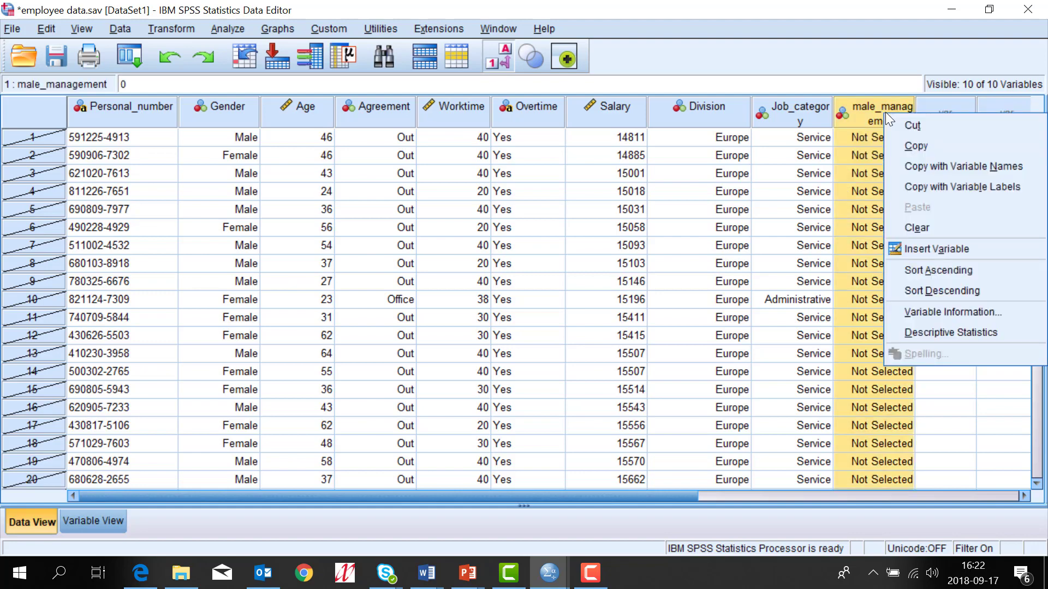
click(943, 291)
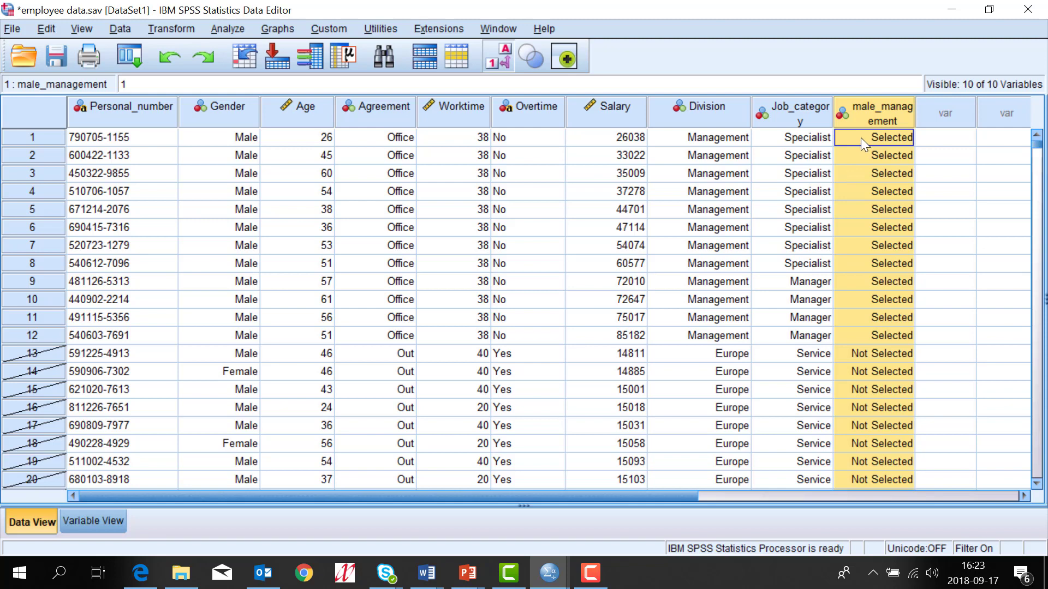
Step: Show numeric codes instead of value labels and check the boundary between rows 12 and 13
click(503, 60)
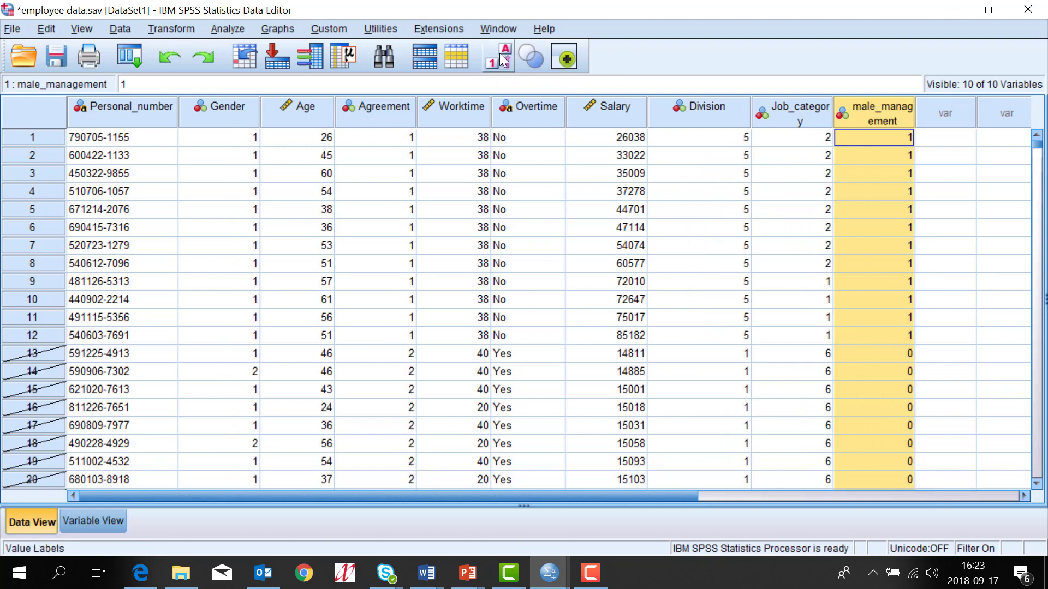
click(882, 337)
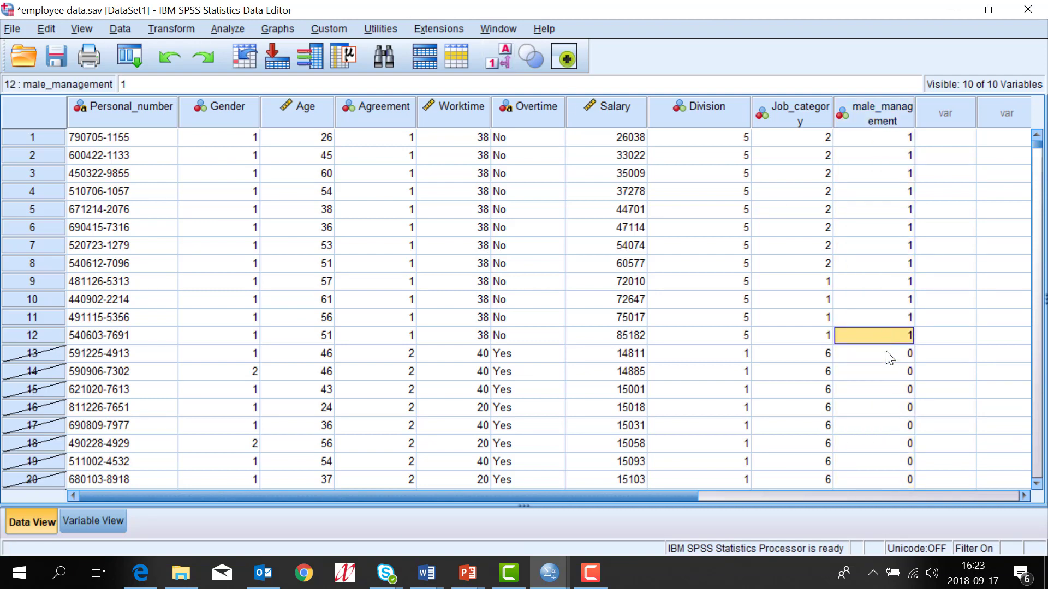
click(886, 354)
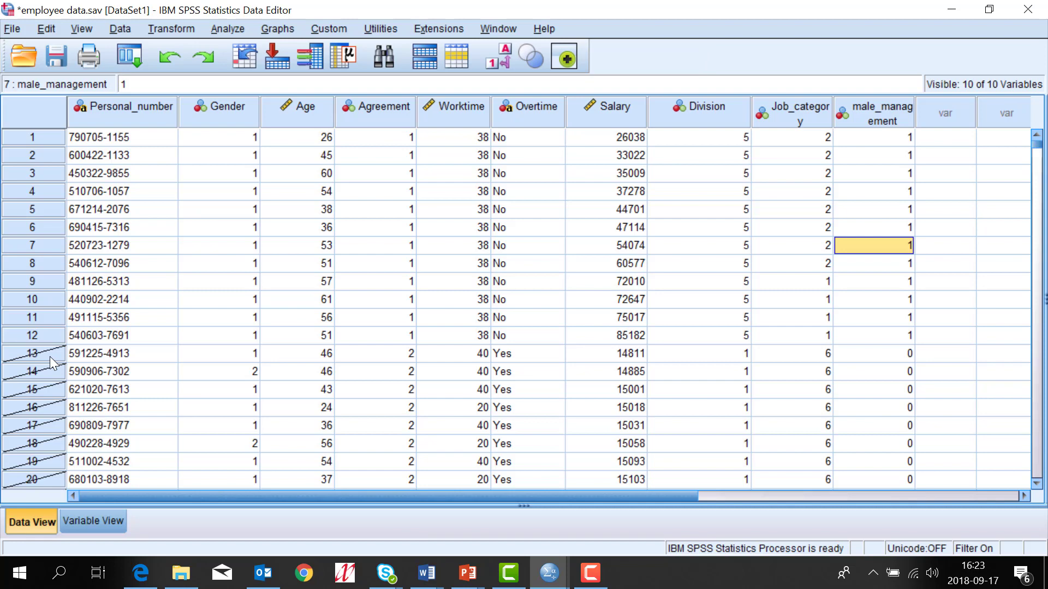
Step: Set Select Cases to All cases to turn the filter off
click(120, 29)
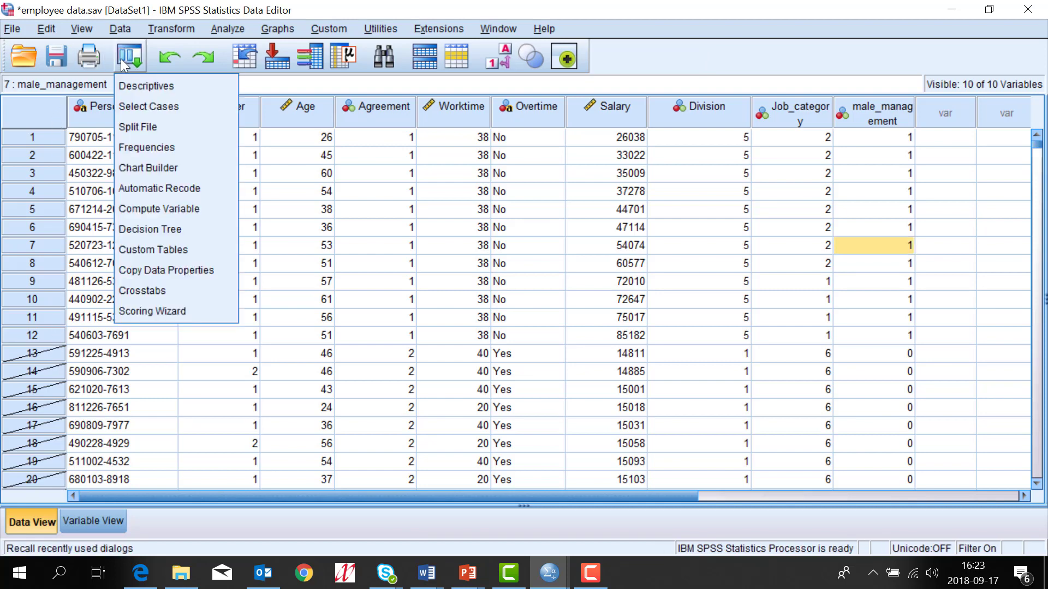
click(134, 103)
click(285, 171)
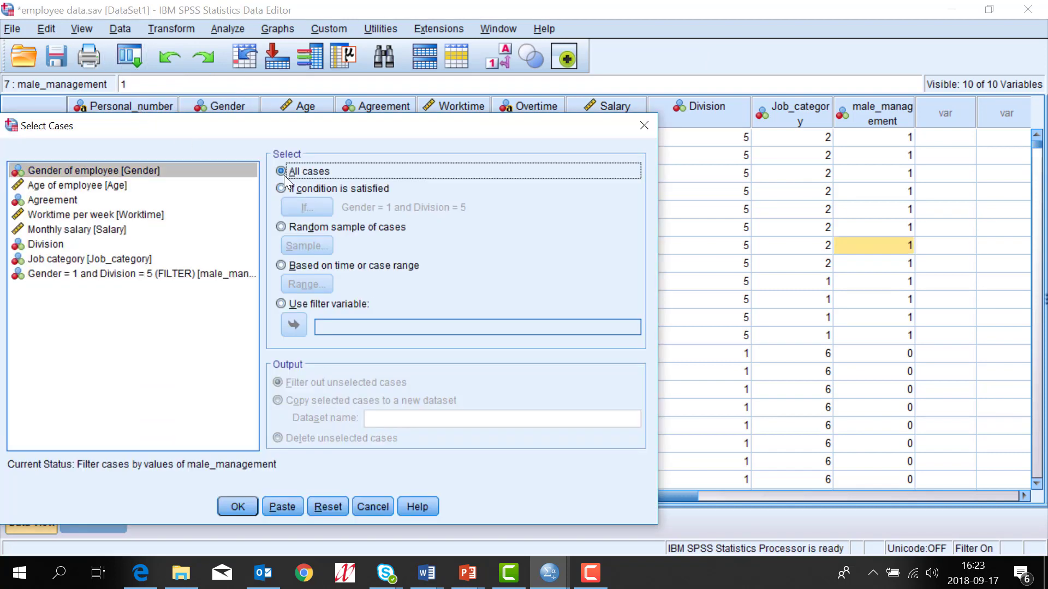
click(242, 498)
Step: Return to the employee data.sav Data Editor and scan the rows
click(589, 28)
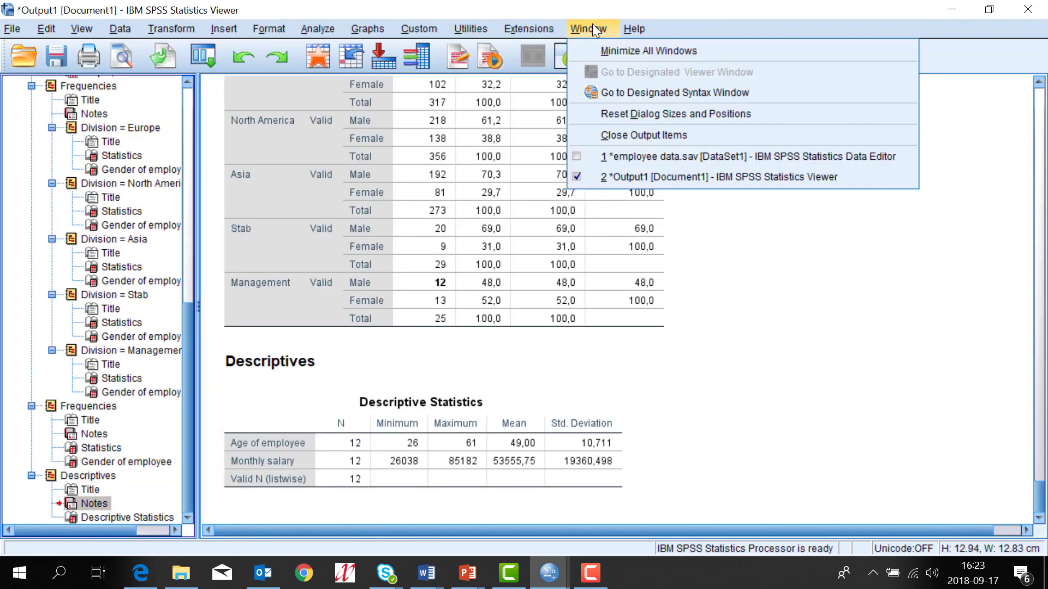
click(635, 156)
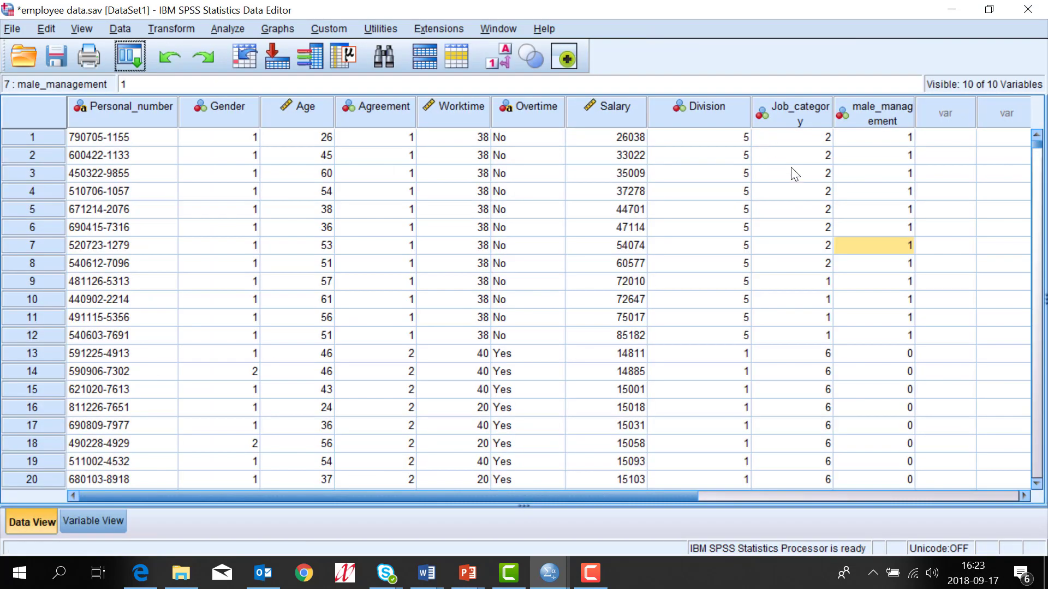
scroll(790, 167, down, 1)
scroll(791, 167, up, 1)
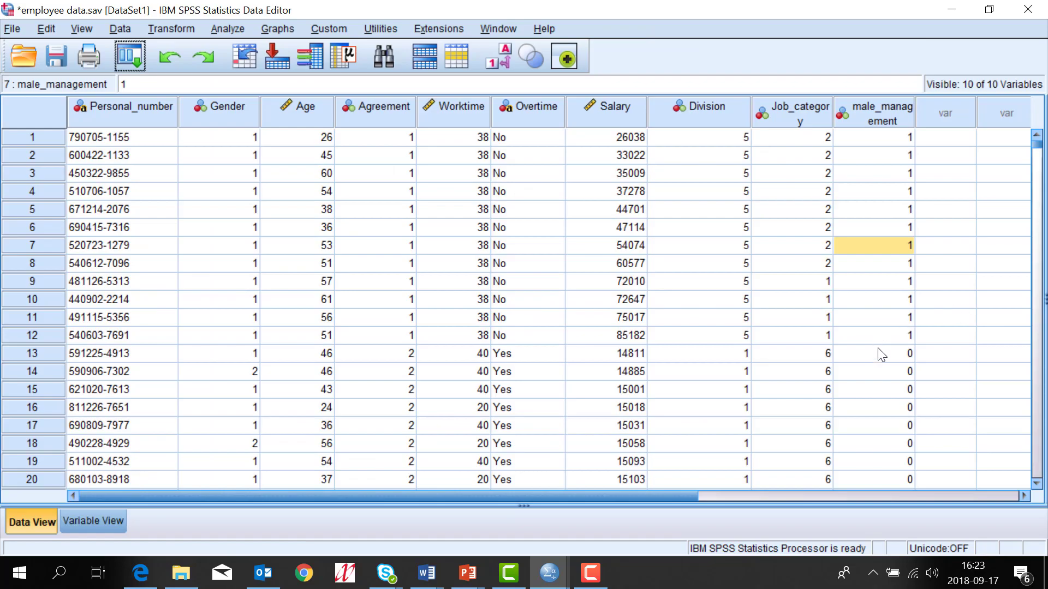